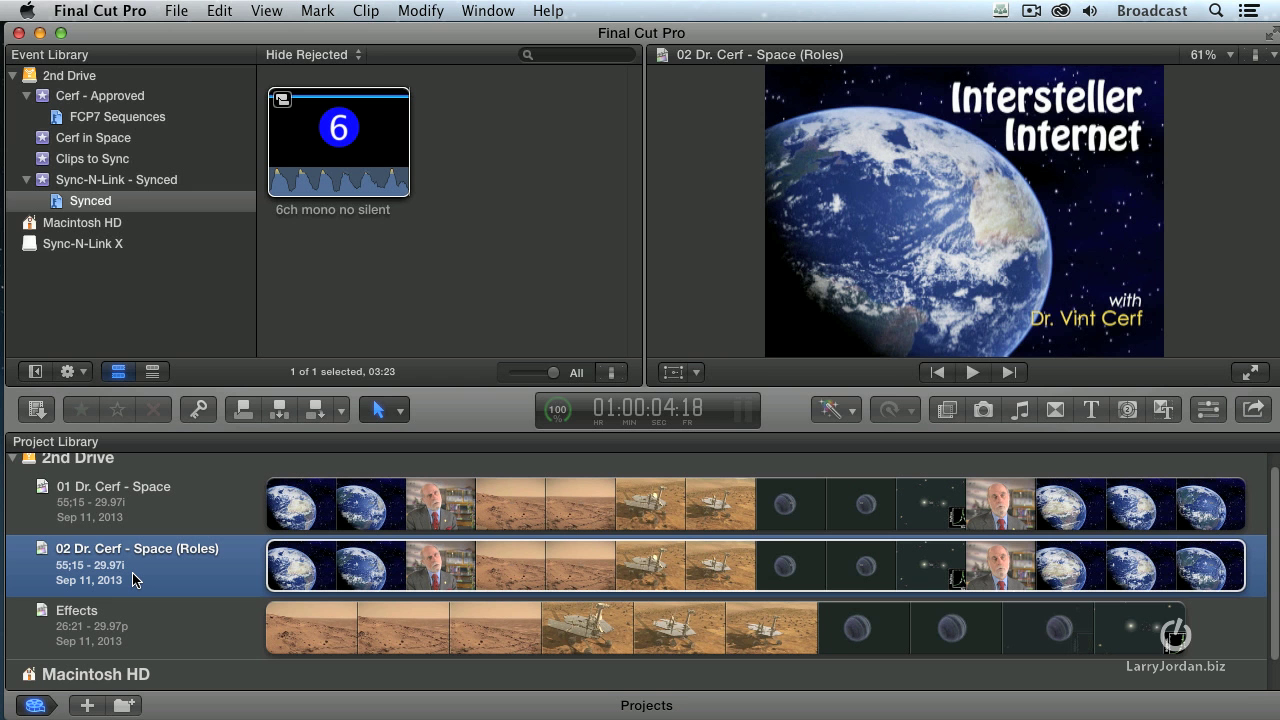
# Open the 02 Dr. Cerf - Space (Roles) project and check the Interviews, Titles, NASA and Pond5 role clips.
pyautogui.doubleClick(130, 574)
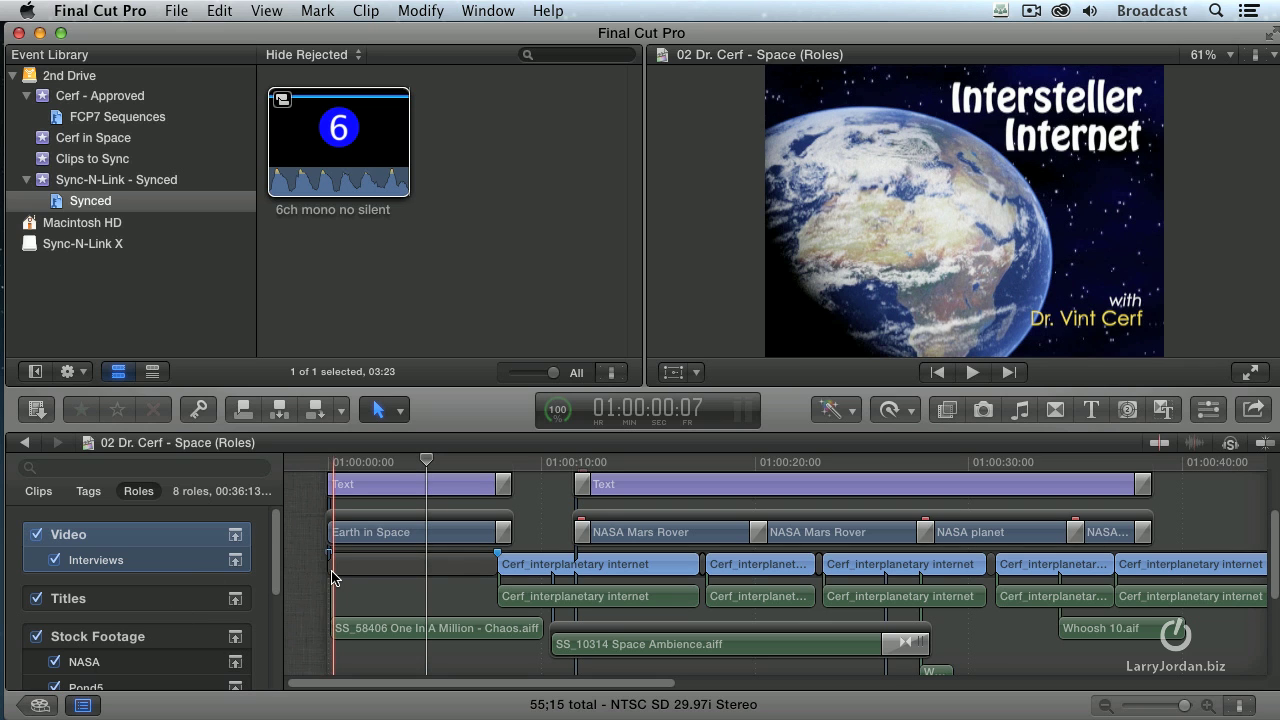
pyautogui.click(143, 568)
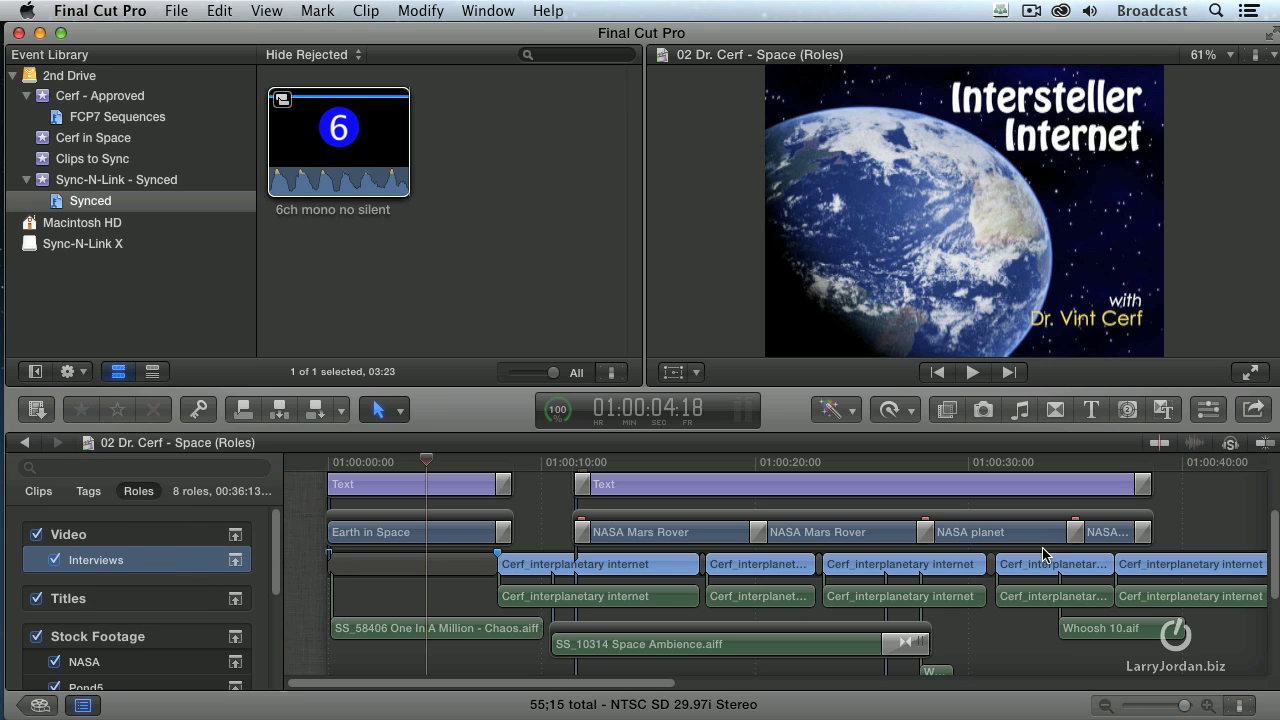
pyautogui.press('super+minus')
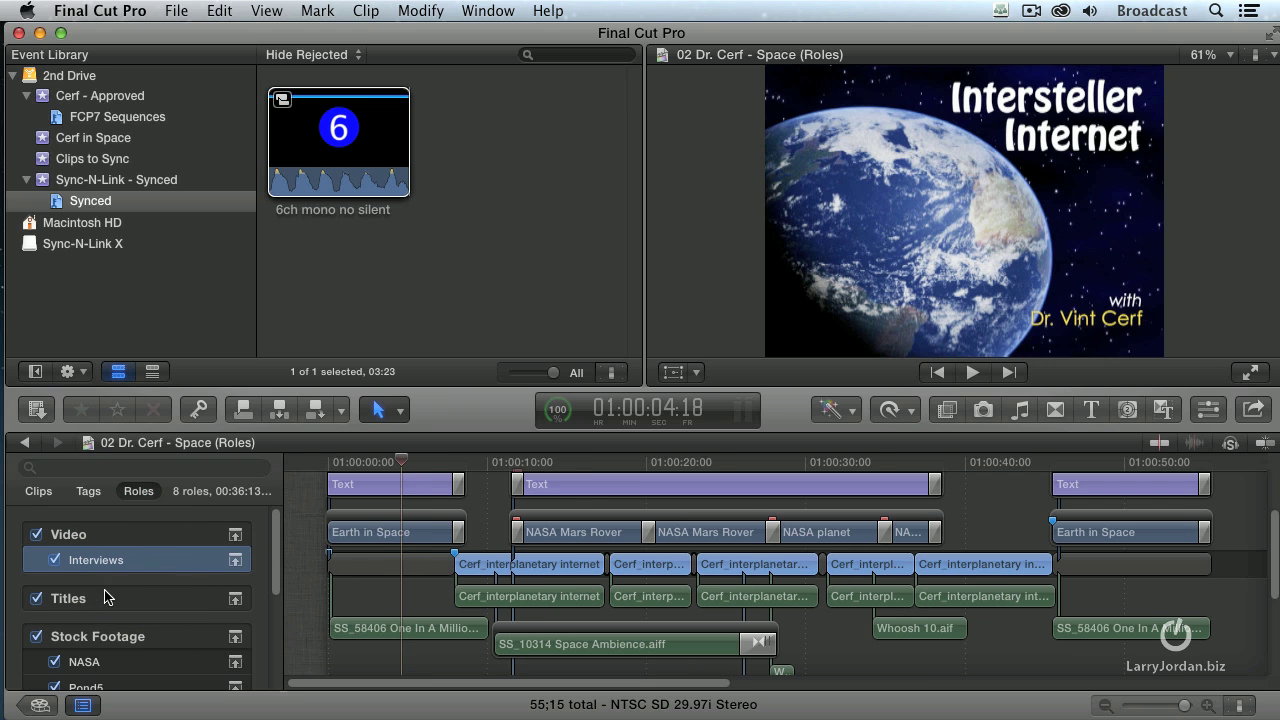
pyautogui.click(68, 598)
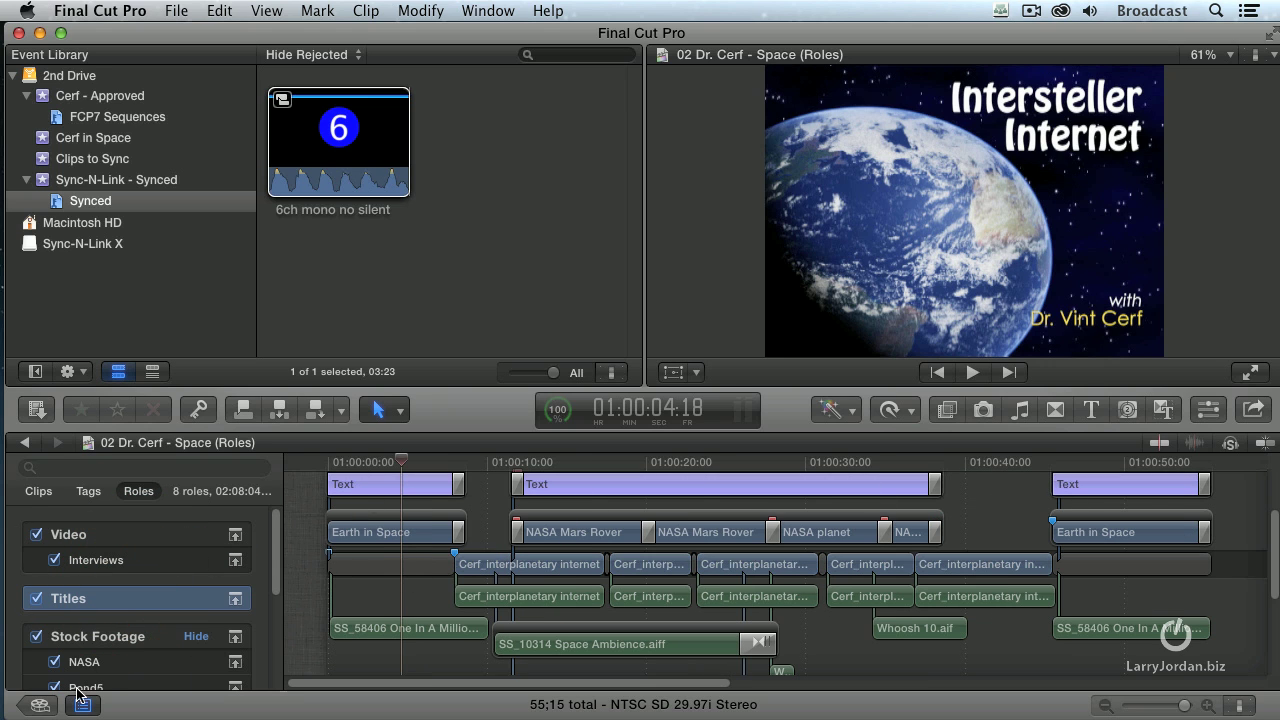
pyautogui.click(115, 650)
pyautogui.scroll(-2, 130, 630)
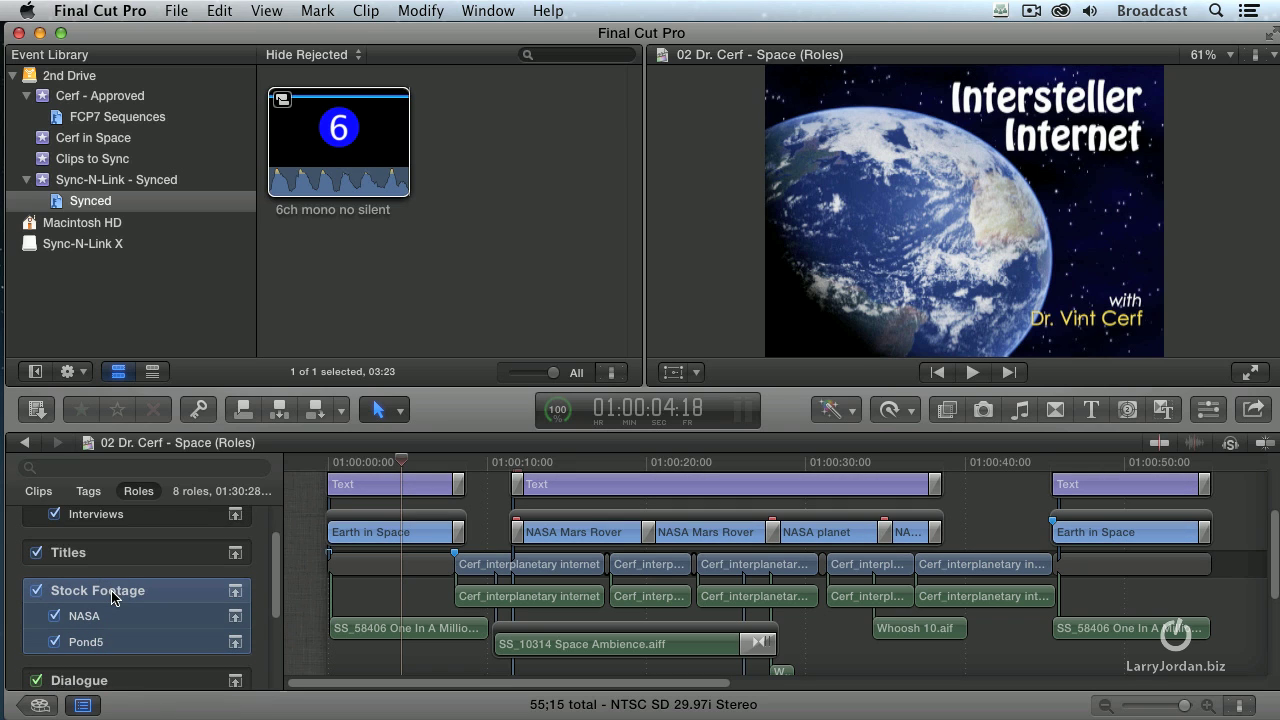
pyautogui.click(140, 619)
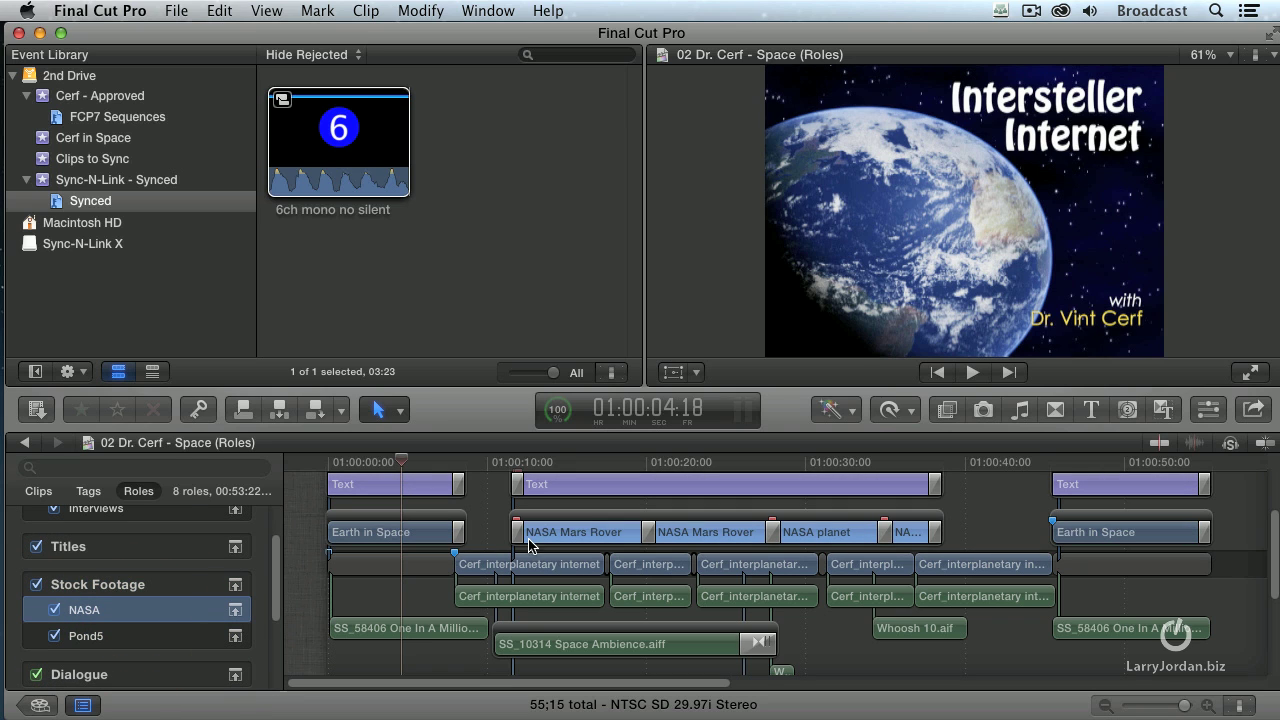
pyautogui.click(170, 636)
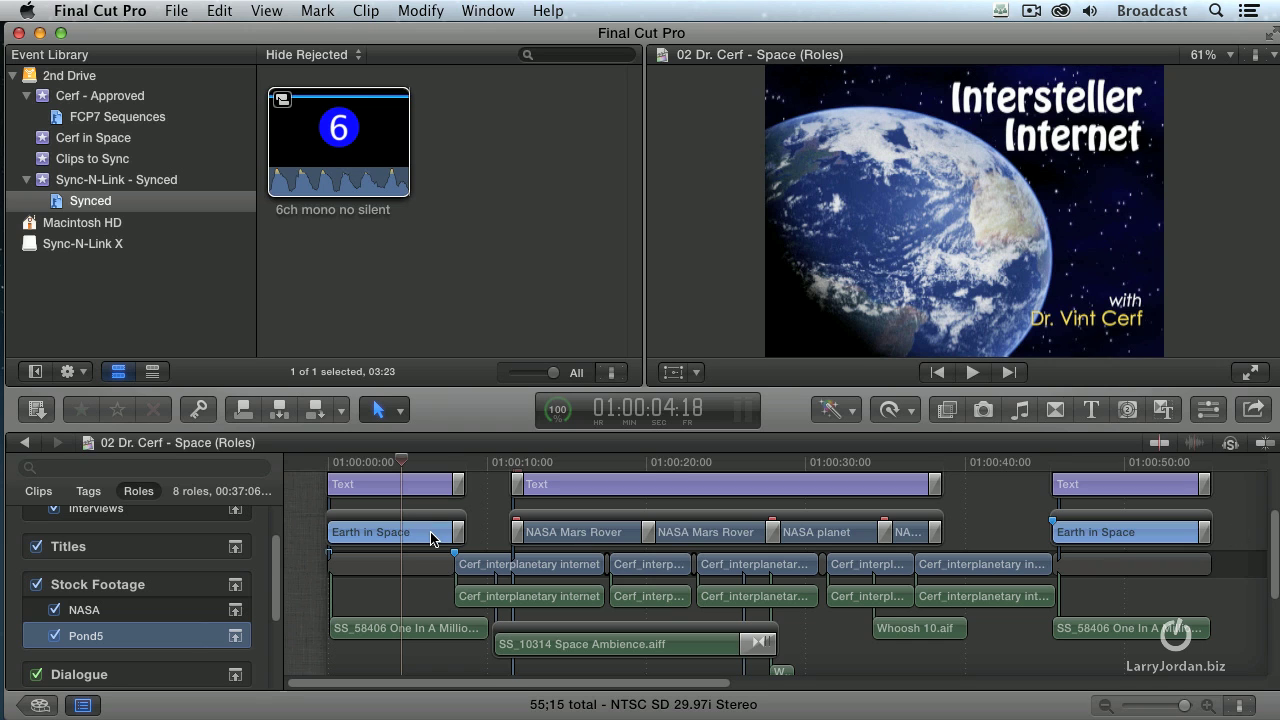
# Check the clips in the Dialogue, Music (SmartSound, Other Music) and Effects roles.
pyautogui.scroll(-1, 210, 562)
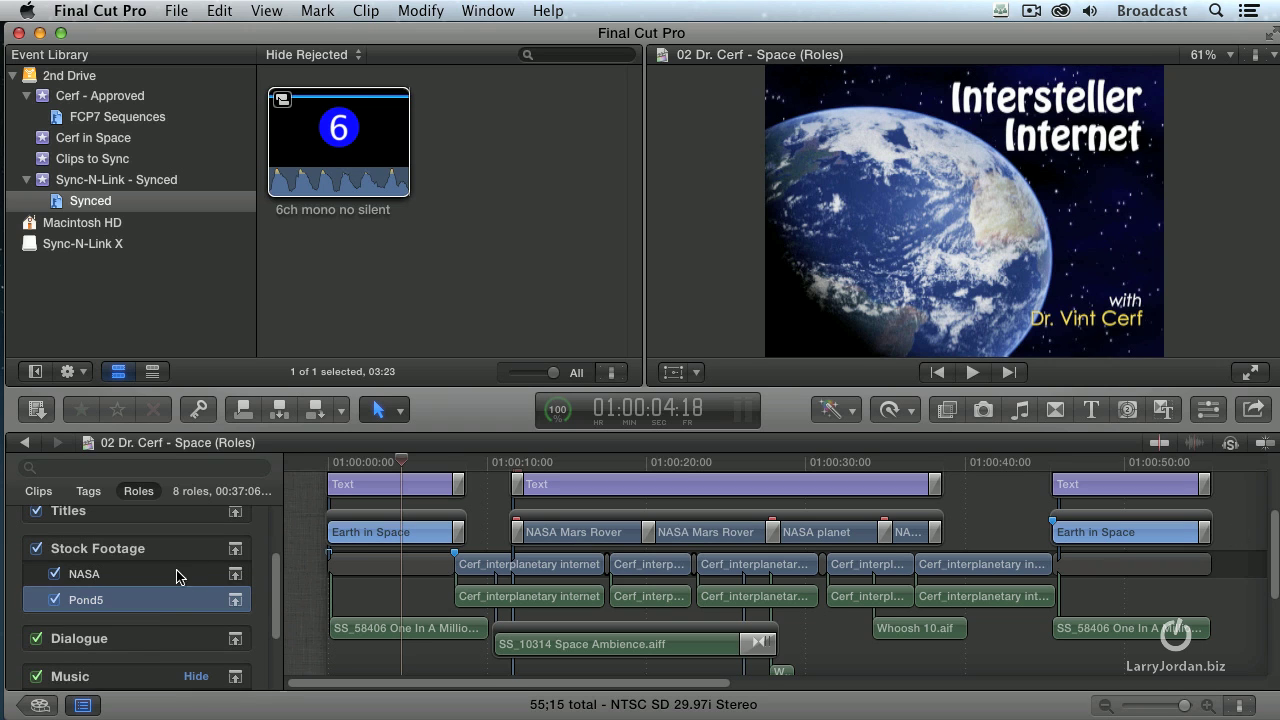
pyautogui.click(149, 638)
pyautogui.scroll(-2, 140, 640)
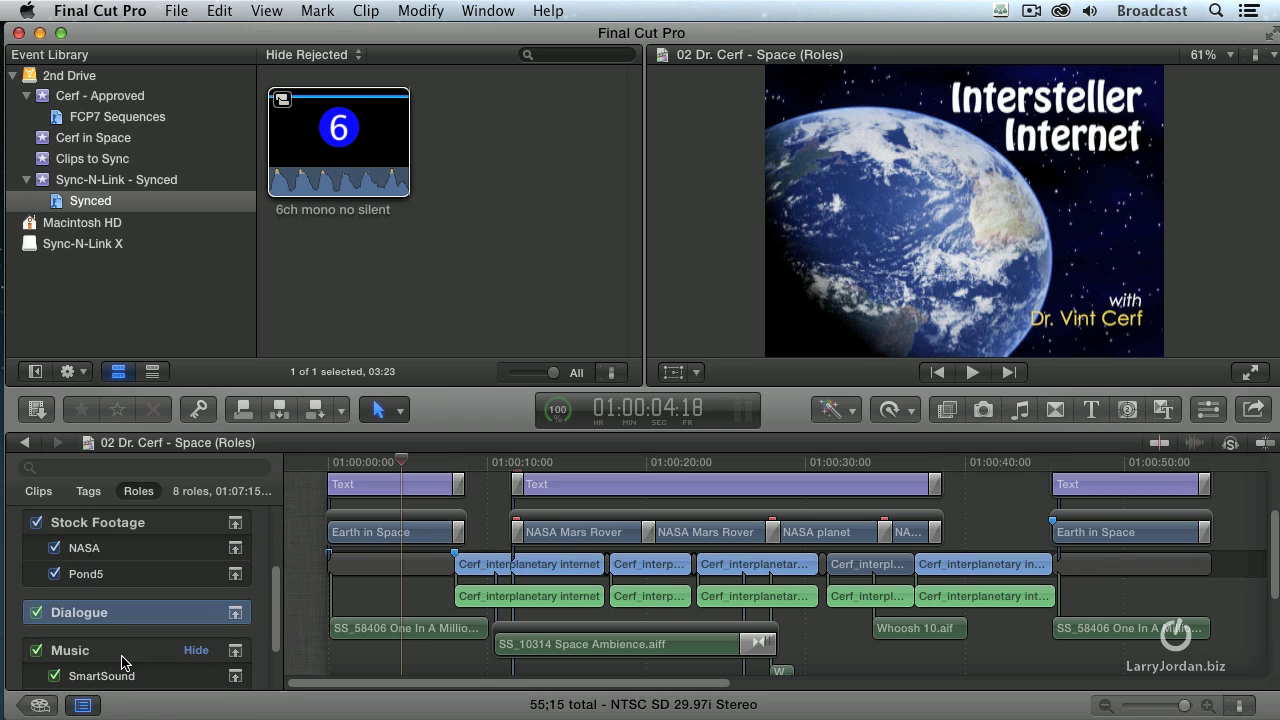
pyautogui.click(117, 650)
pyautogui.scroll(-1, 134, 650)
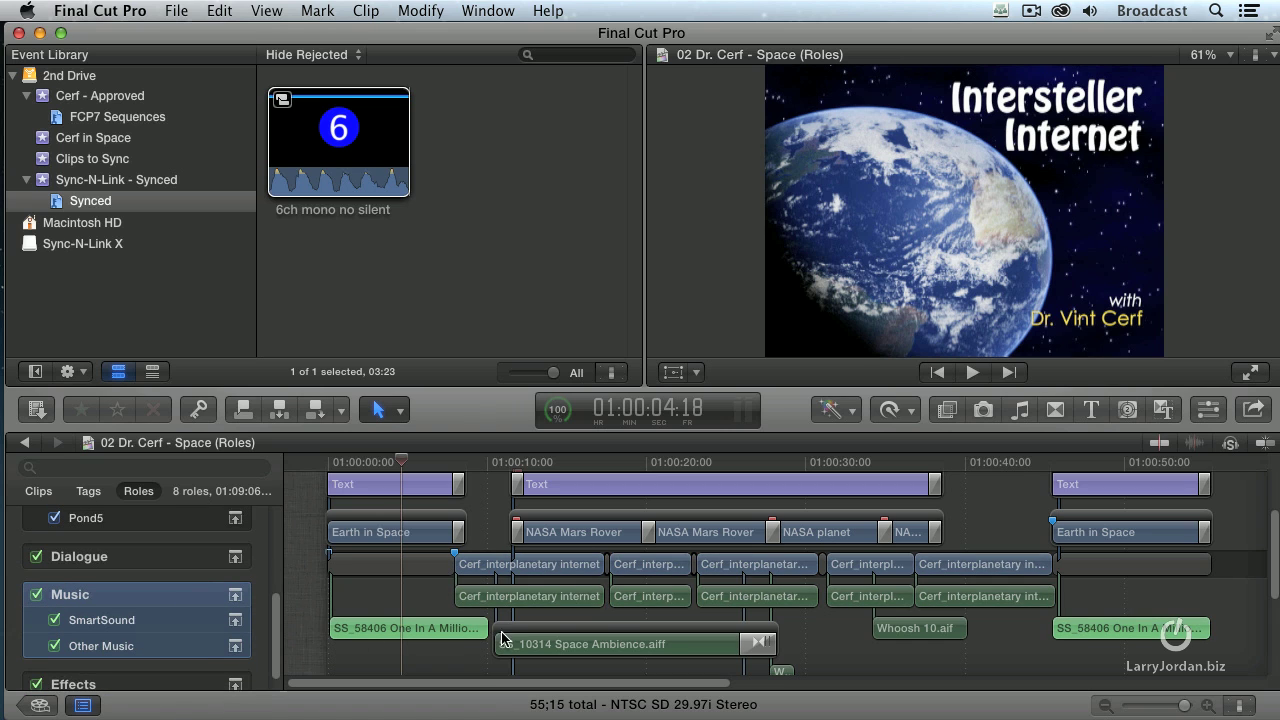
pyautogui.scroll(-2, 670, 645)
pyautogui.scroll(-2, 670, 645)
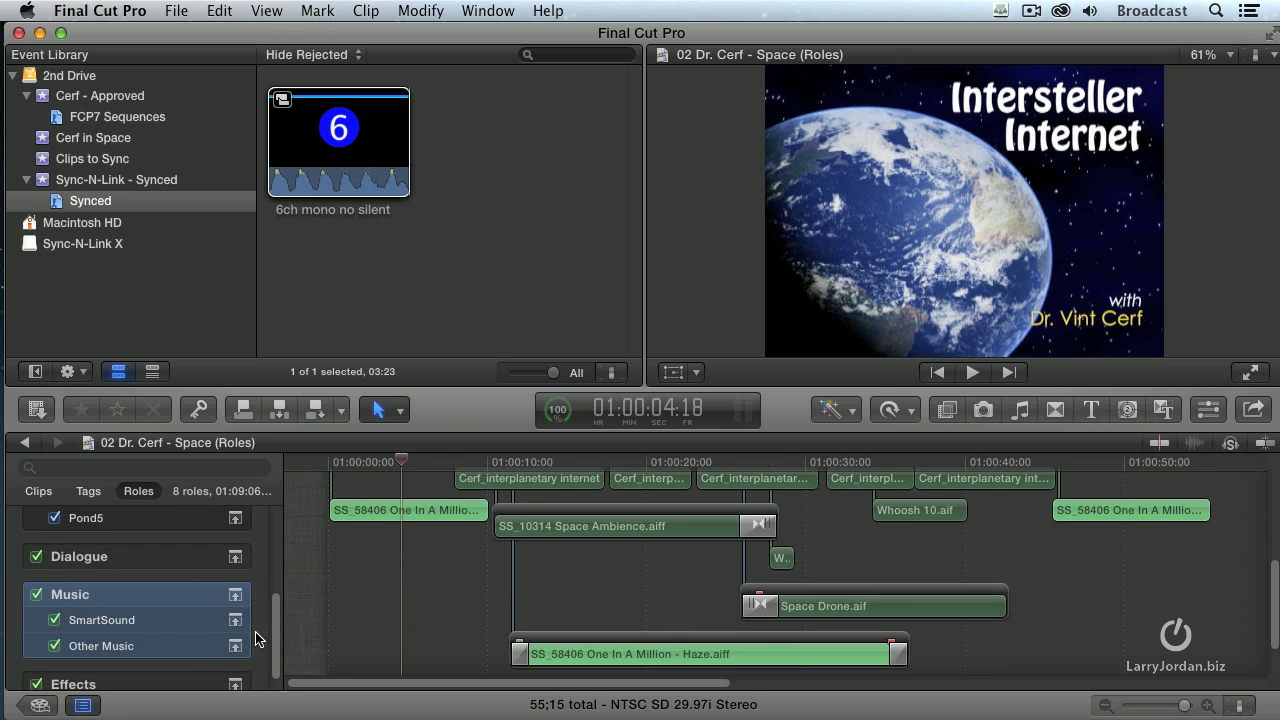
pyautogui.click(149, 624)
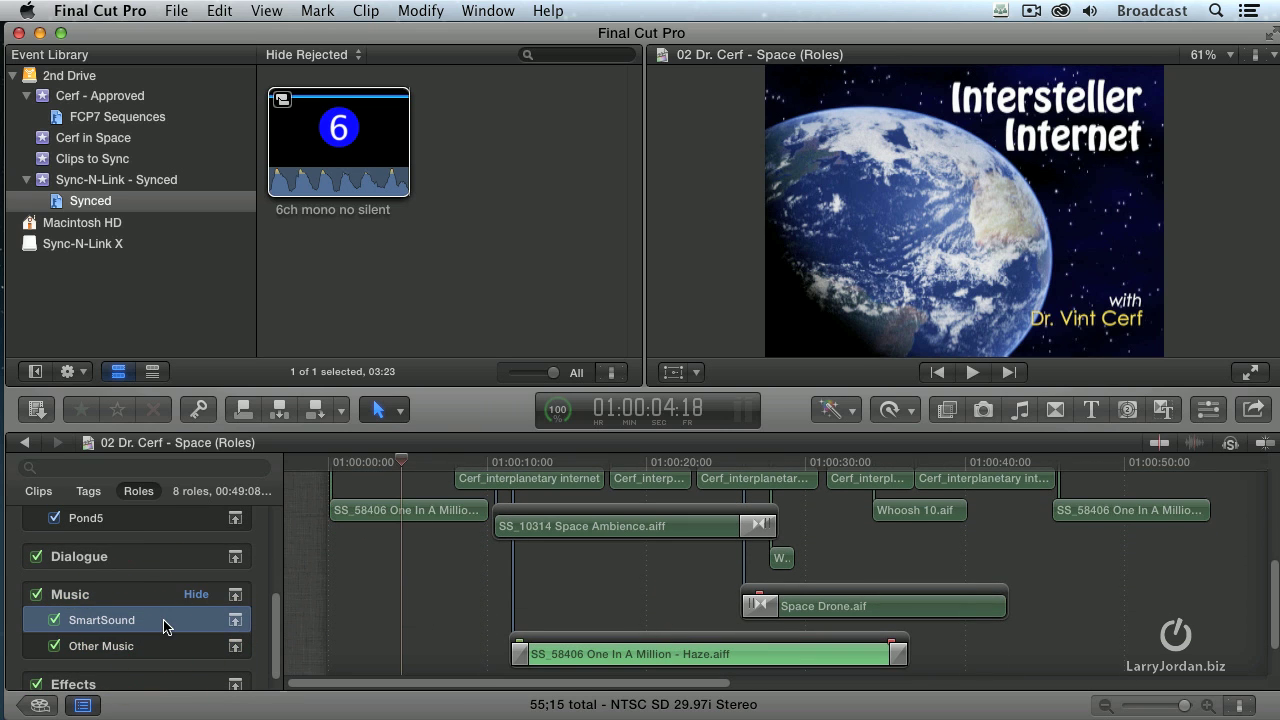
pyautogui.click(166, 646)
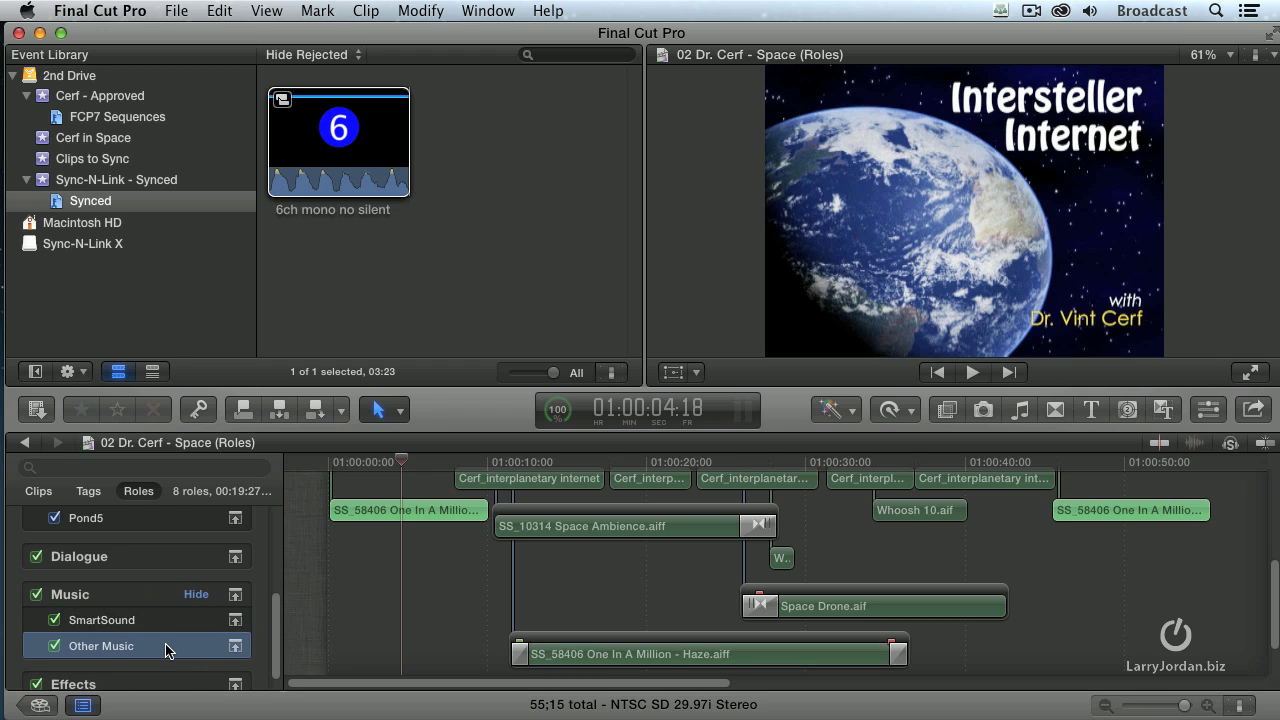
pyautogui.scroll(-1, 166, 646)
pyautogui.click(150, 671)
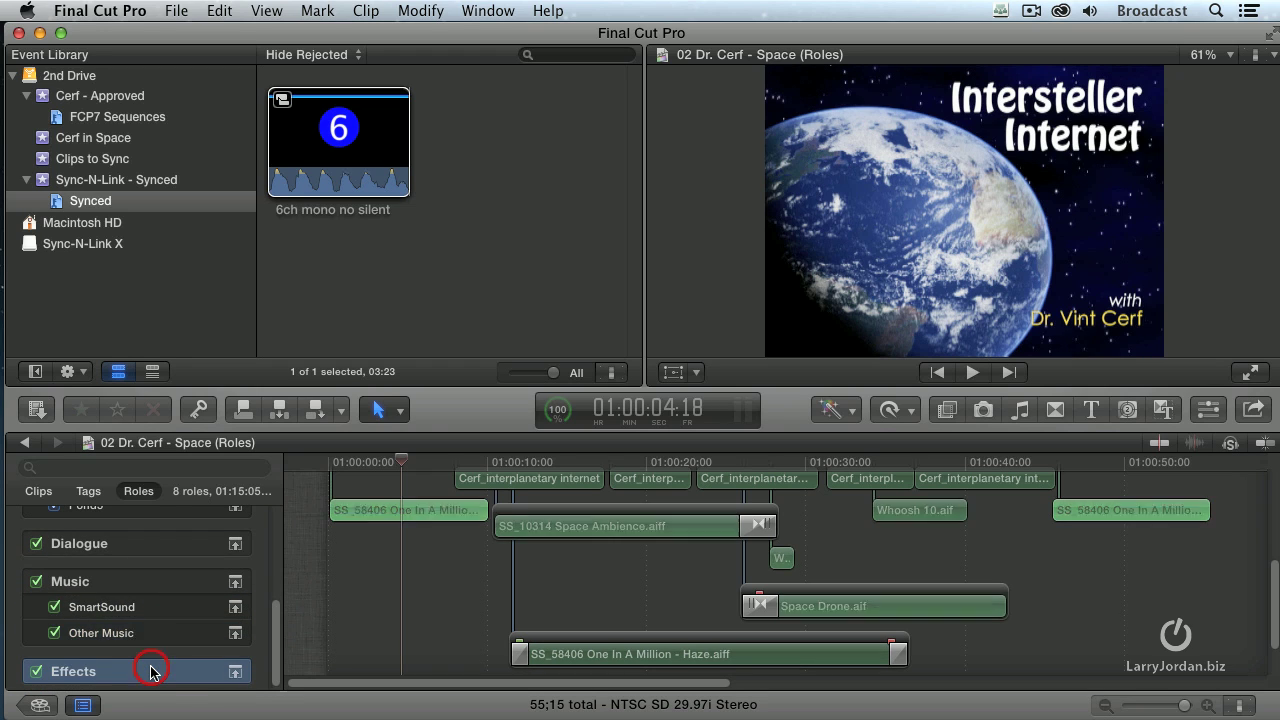
pyautogui.moveTo(155, 638)
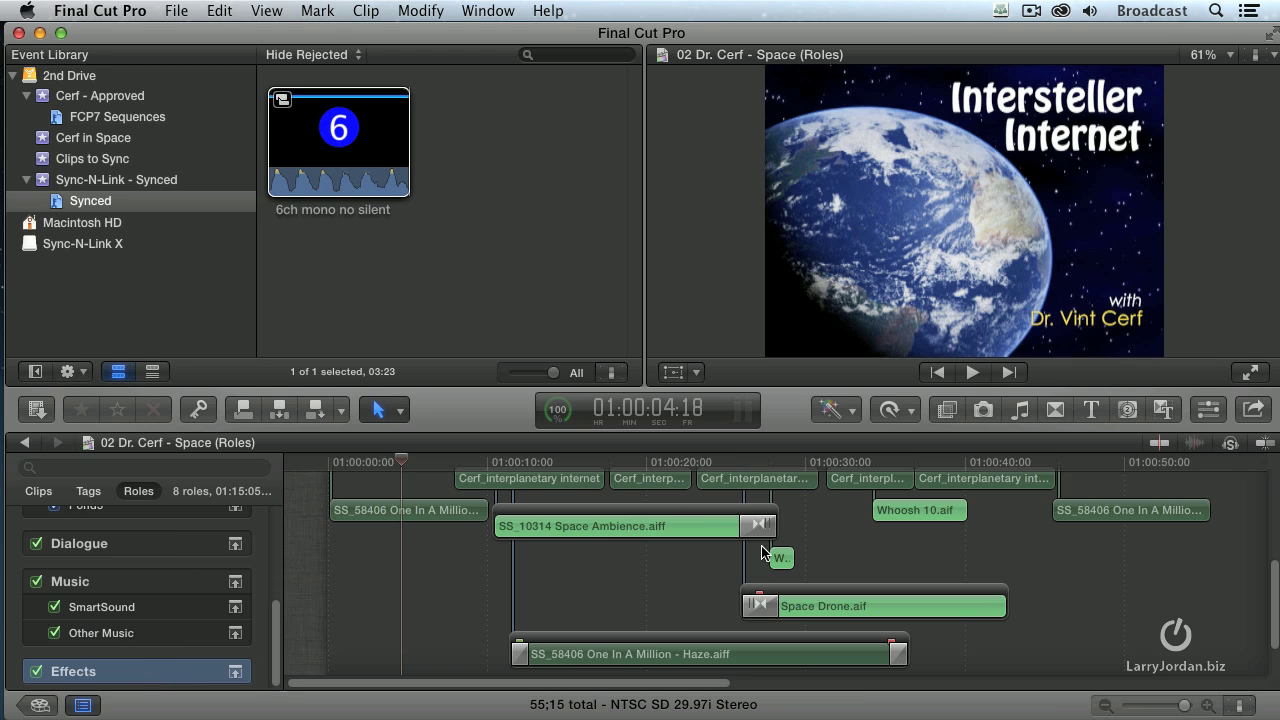
pyautogui.scroll(10, 530, 607)
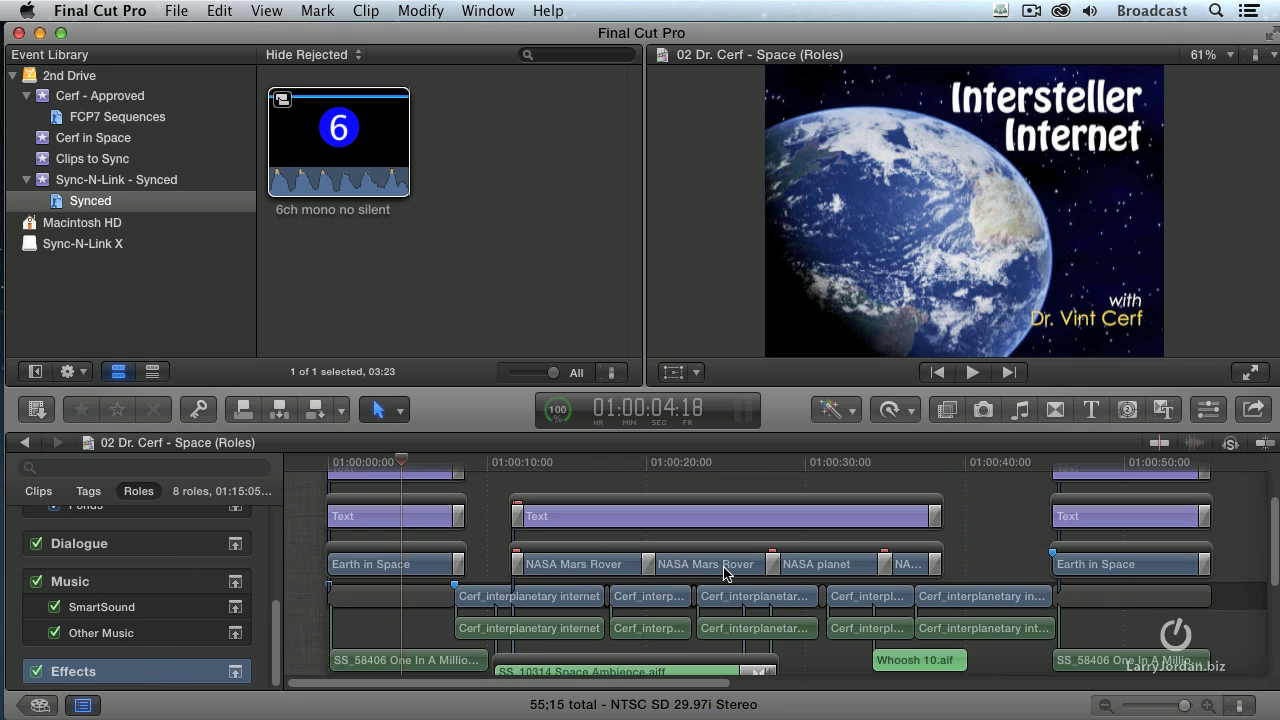
# List the markers Intro, Marker 1, Interview and Close, then switch to the FCP X Utilities folder.
pyautogui.click(90, 490)
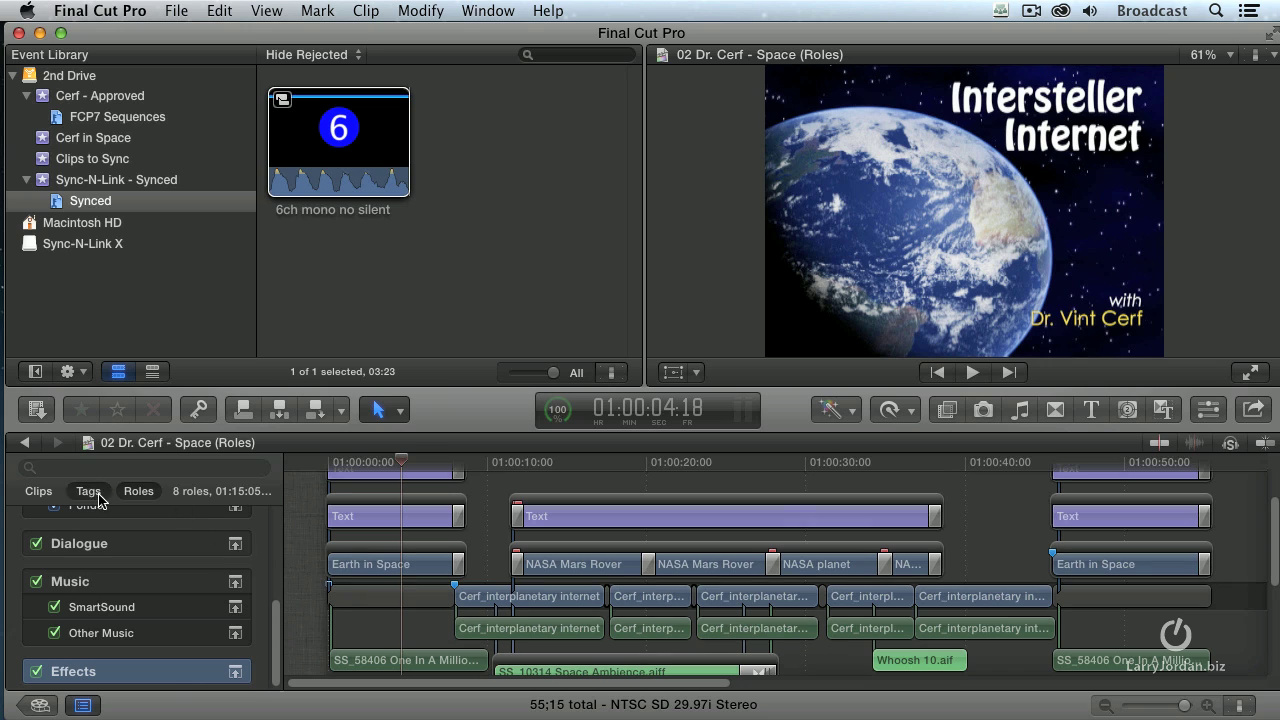
pyautogui.click(79, 675)
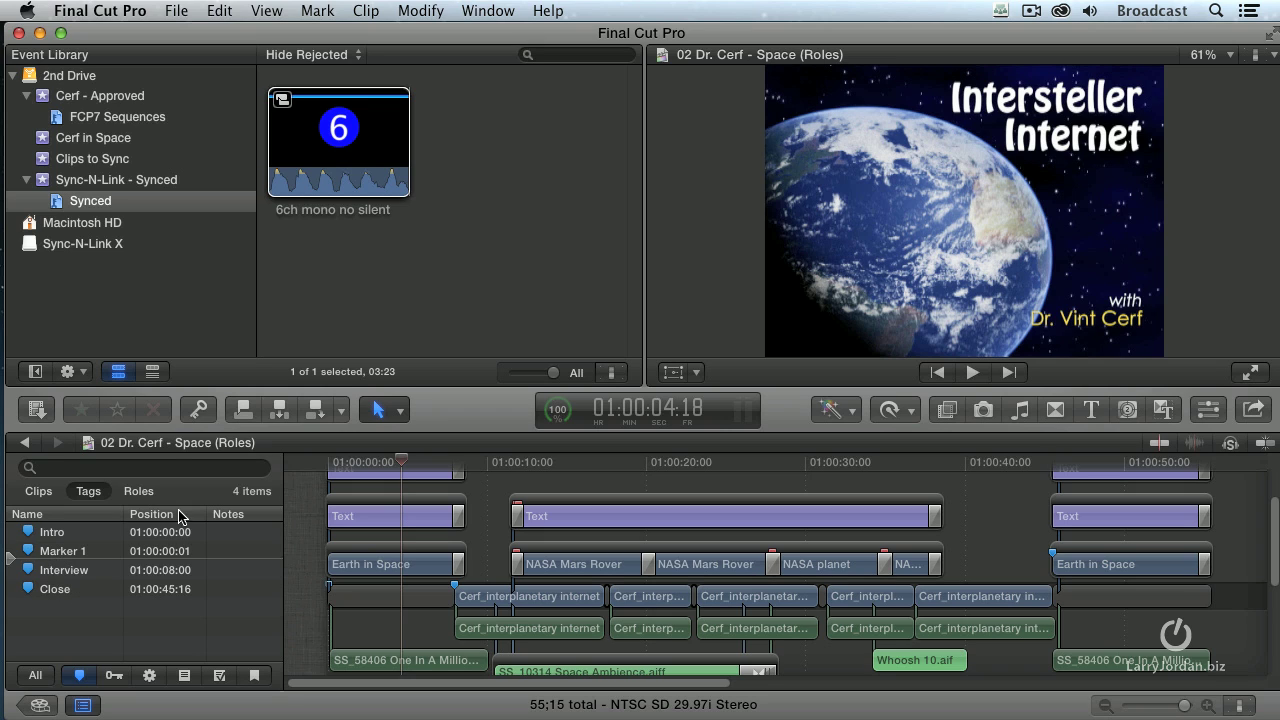
pyautogui.click(36, 677)
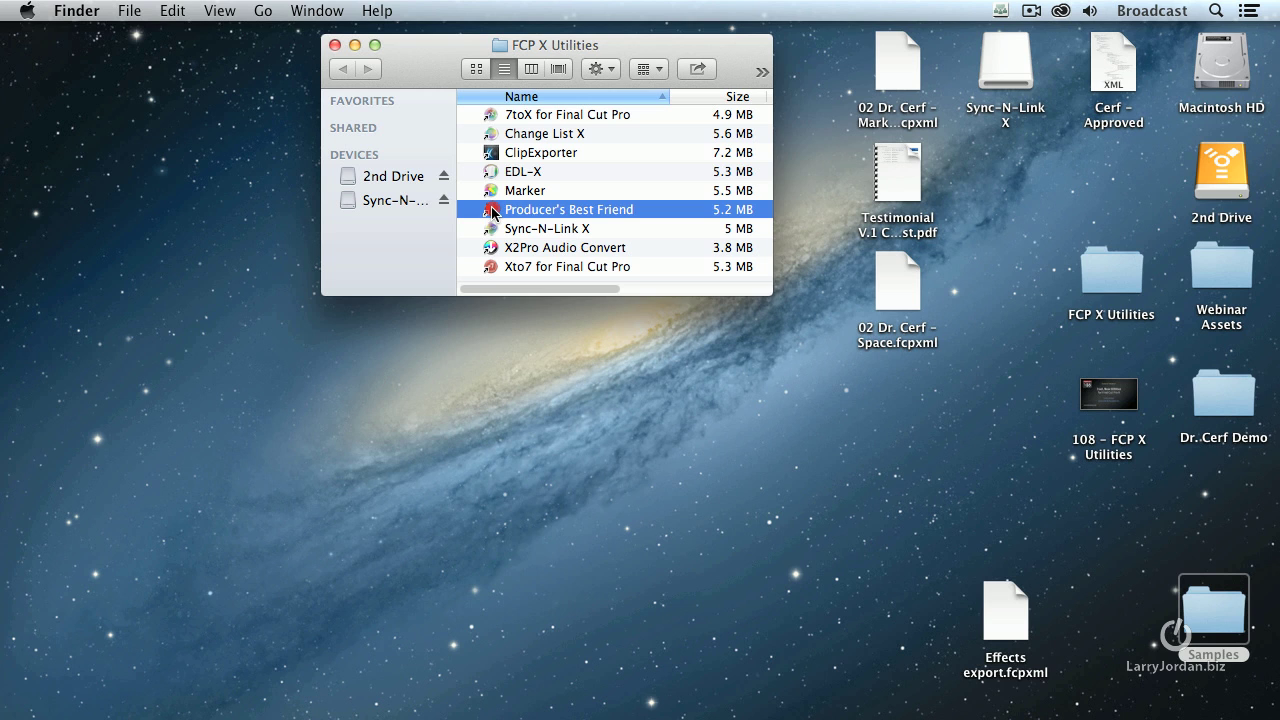
# Launch Producer's Best Friend and load the 02 Dr. Cerf - Space project file from the Desktop.
pyautogui.doubleClick(493, 211)
pyautogui.click(374, 77)
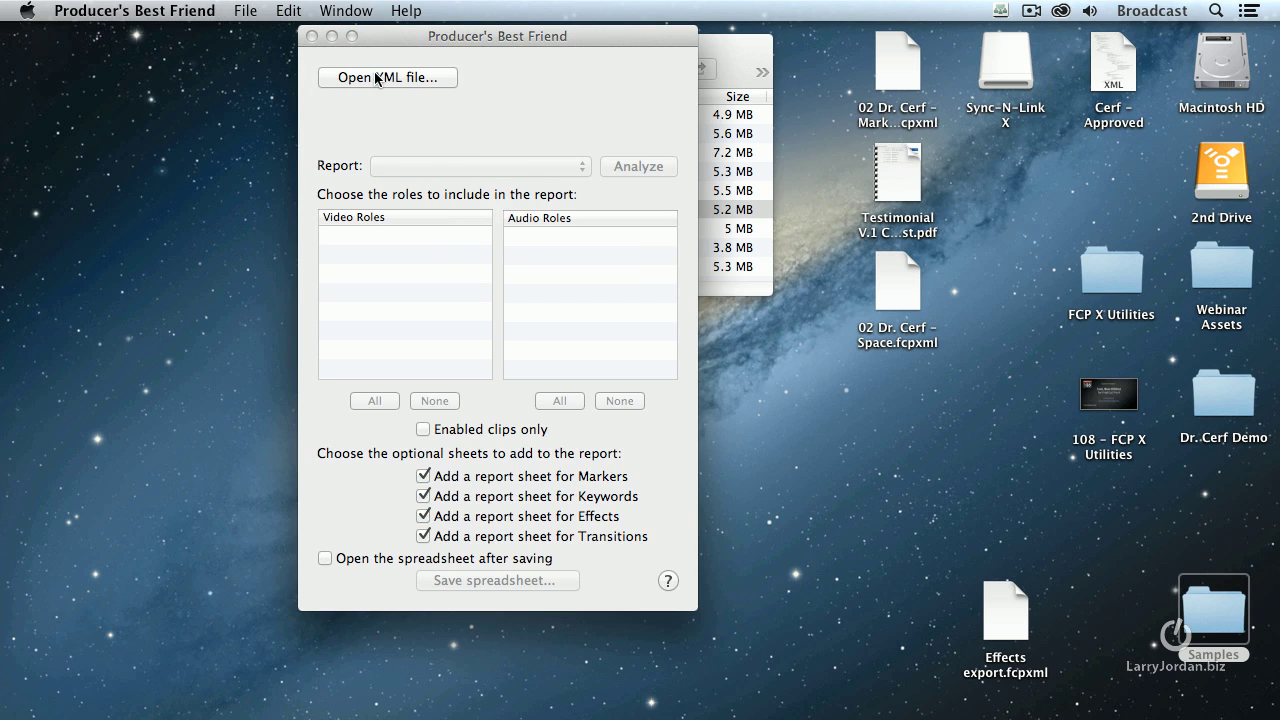
pyautogui.press('shift+super+d')
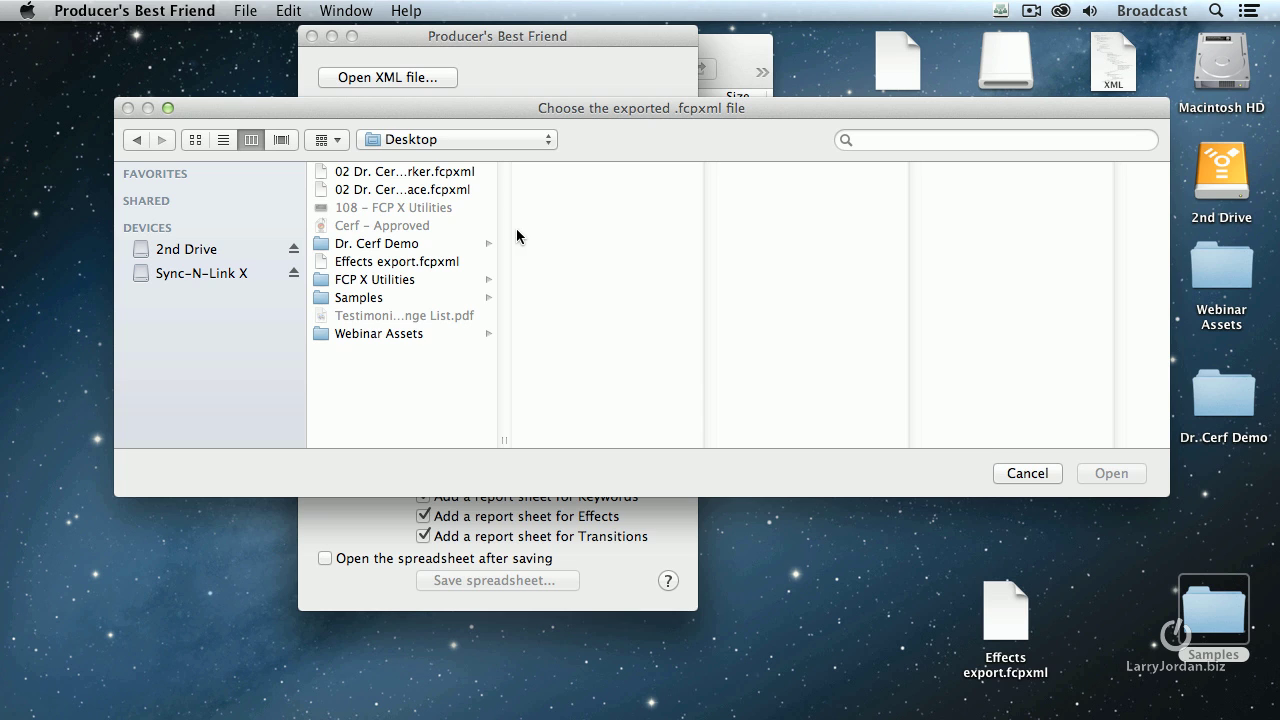
pyautogui.click(438, 190)
pyautogui.click(1111, 473)
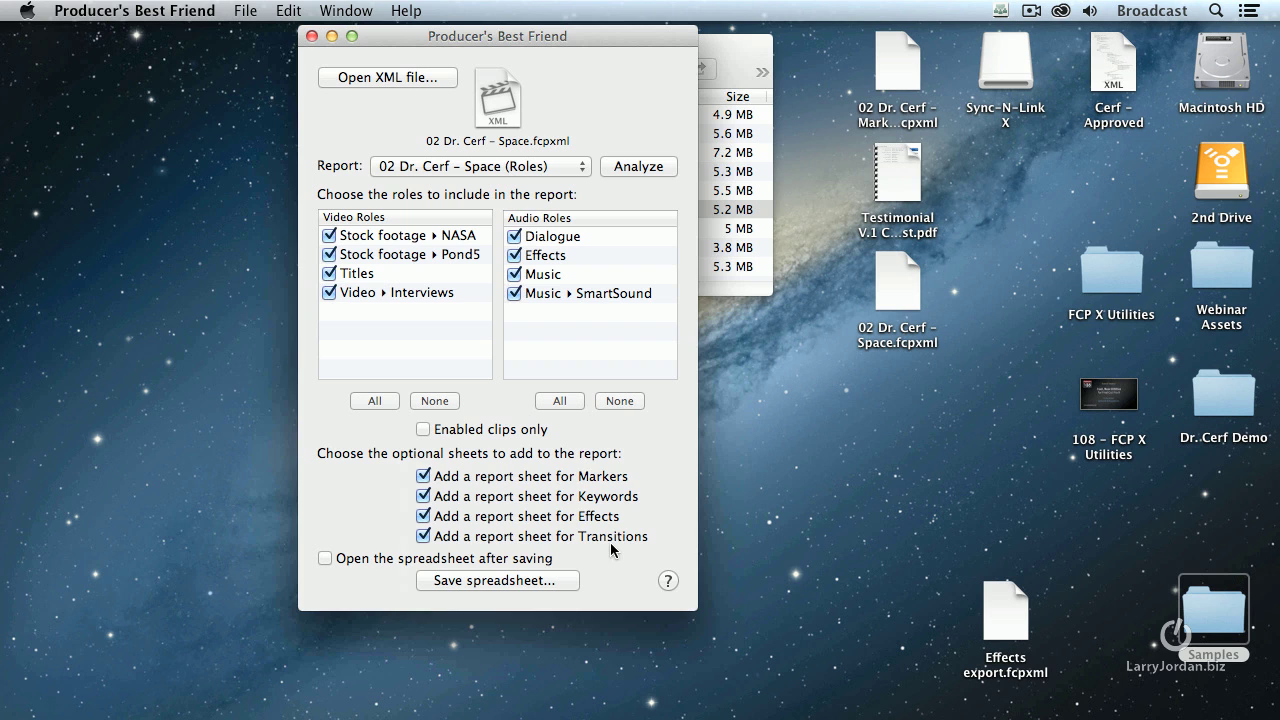
# Save the report spreadsheet into the Samples folder.
pyautogui.click(508, 580)
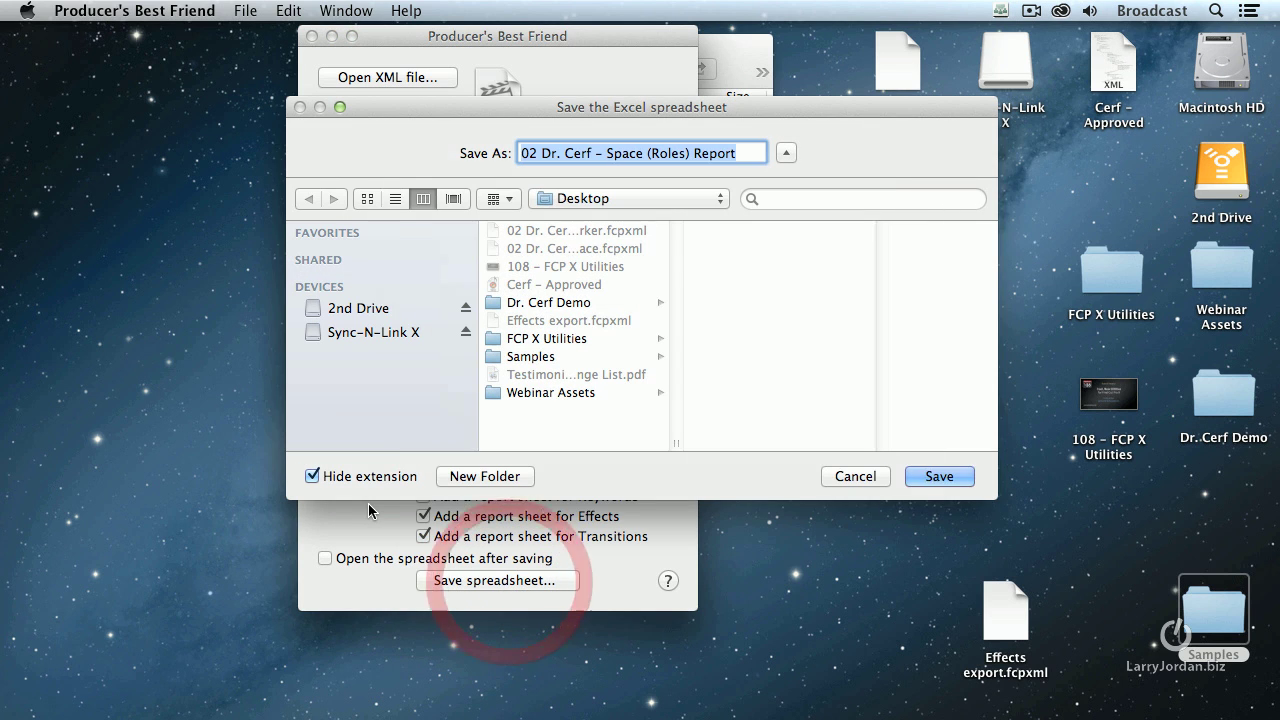
pyautogui.click(531, 357)
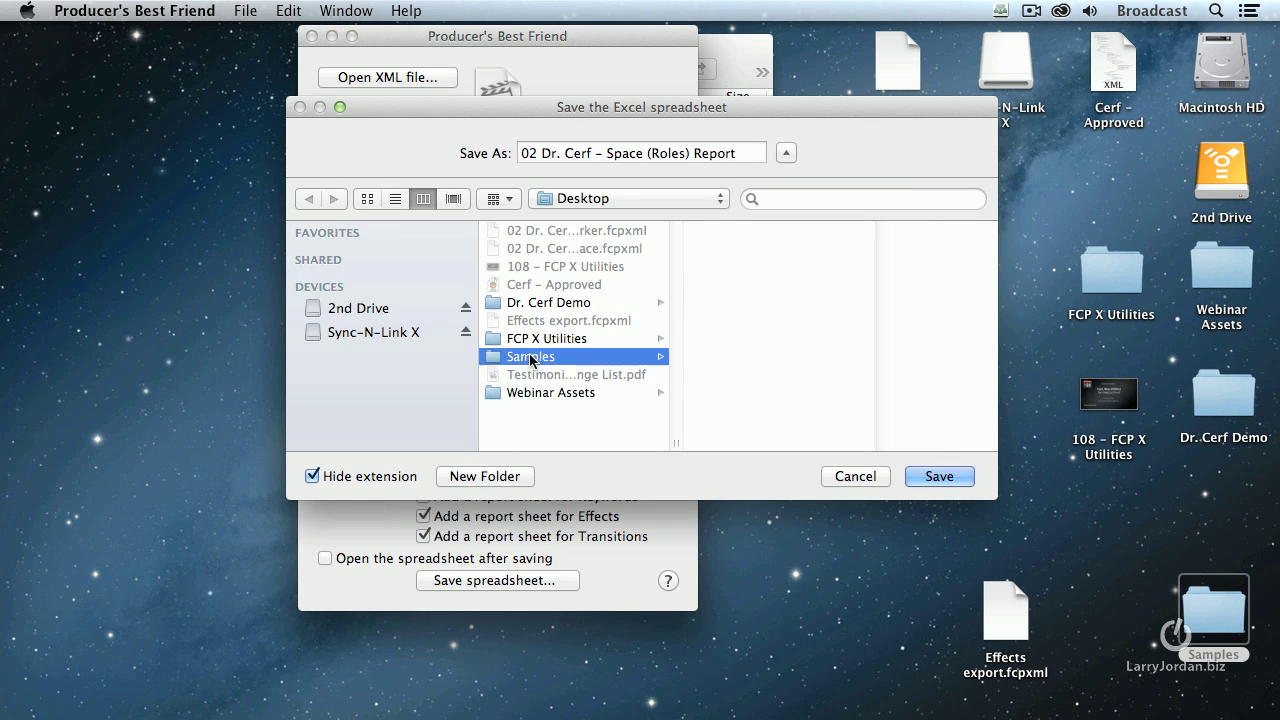
pyautogui.click(939, 476)
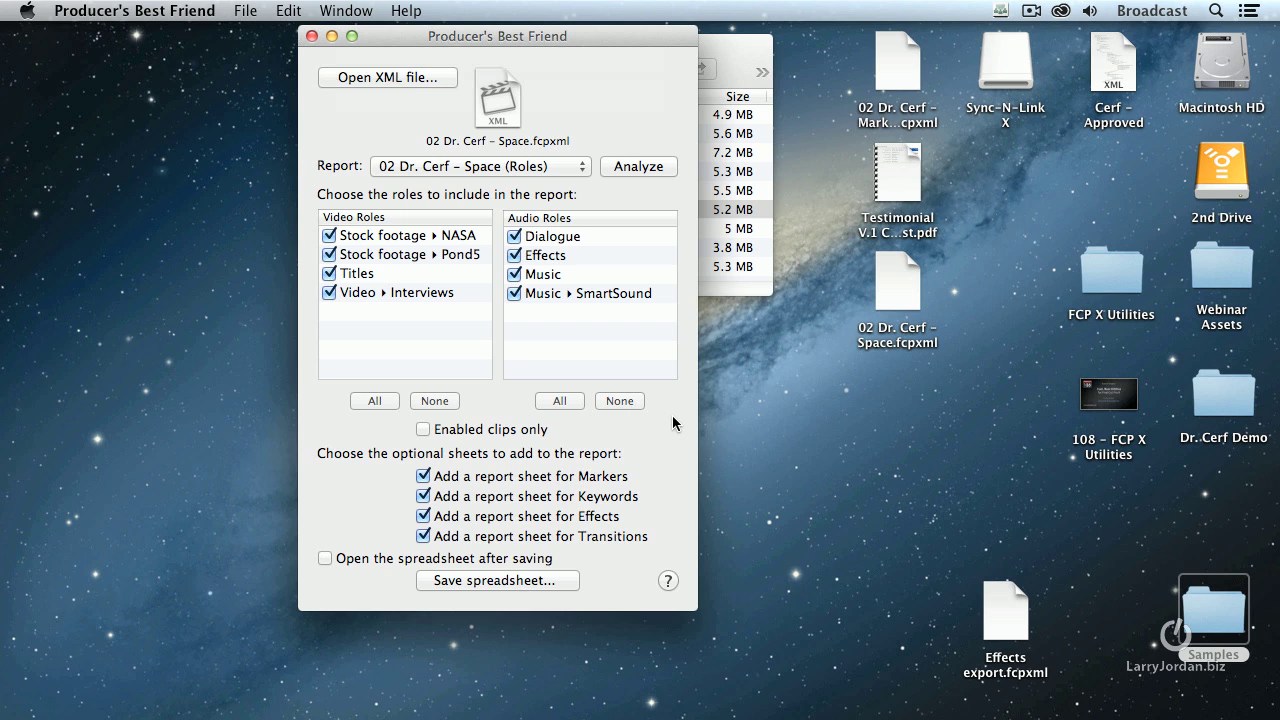
pyautogui.click(670, 426)
# Quit Producer's Best Friend and open the Roles Report .xls from Samples with Numbers.
pyautogui.press('super+q')
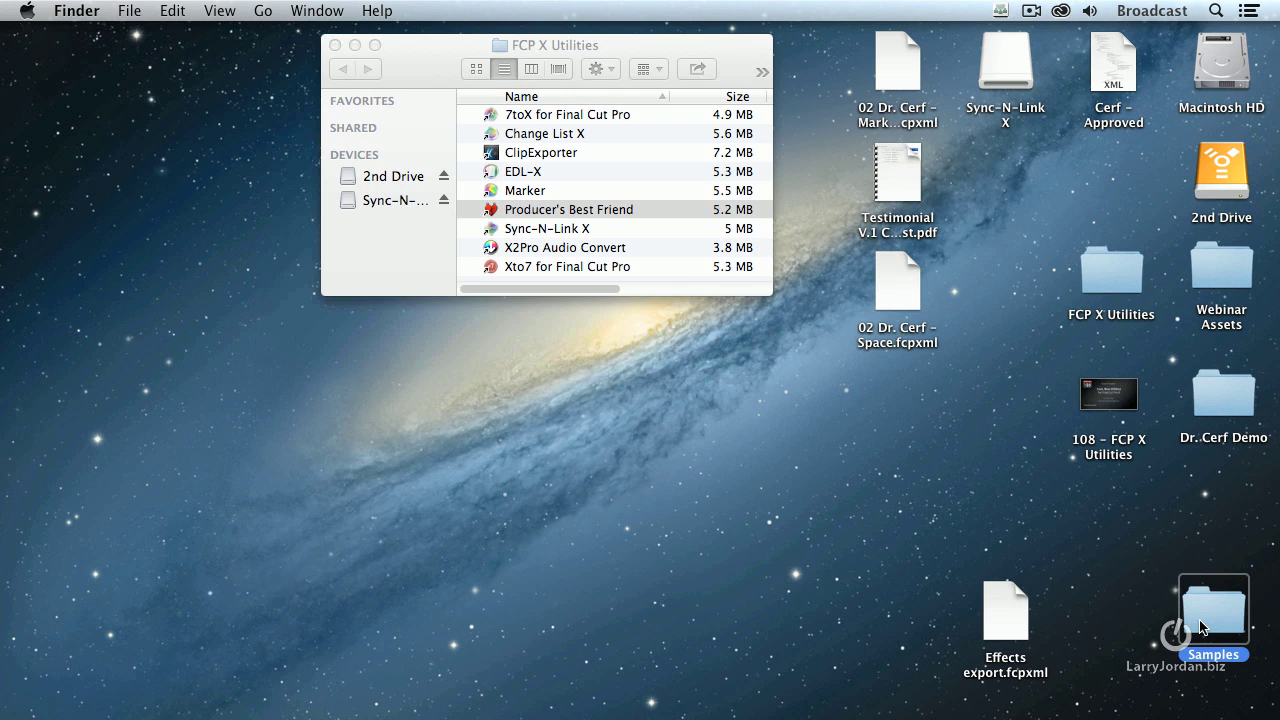
pyautogui.doubleClick(1203, 627)
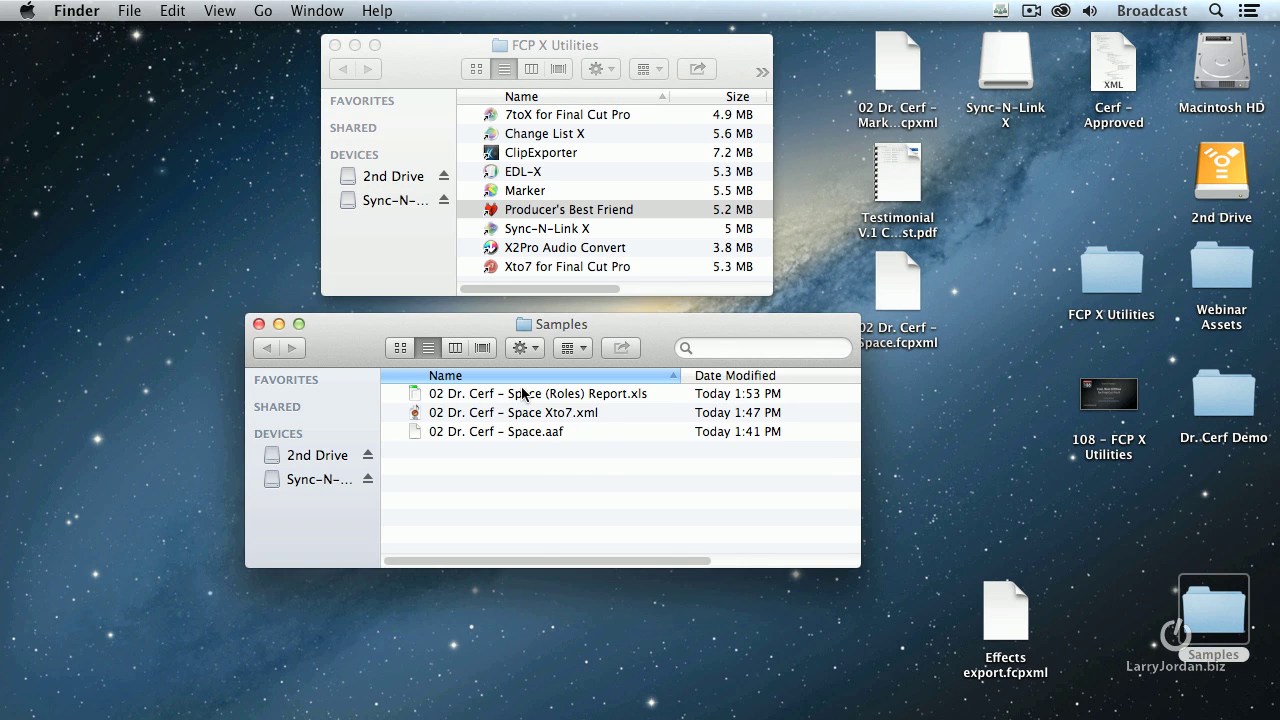
pyautogui.rightClick(522, 393)
pyautogui.moveTo(658, 395)
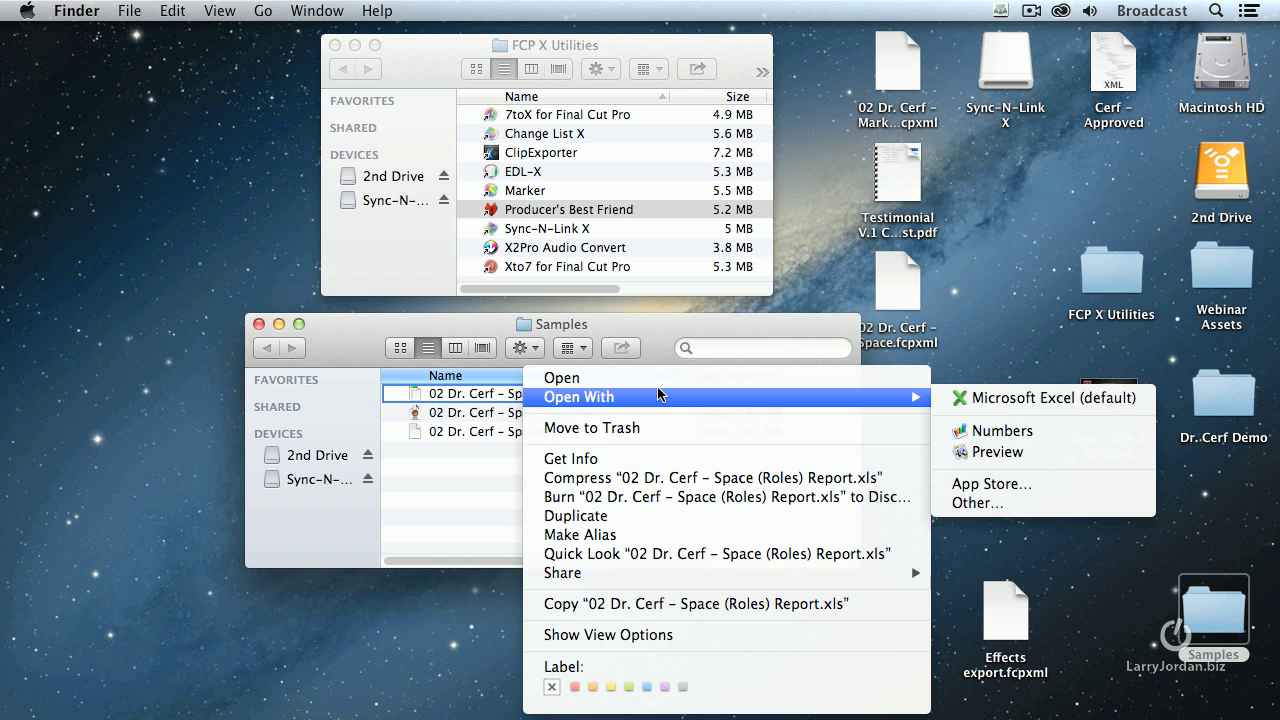
pyautogui.click(1033, 436)
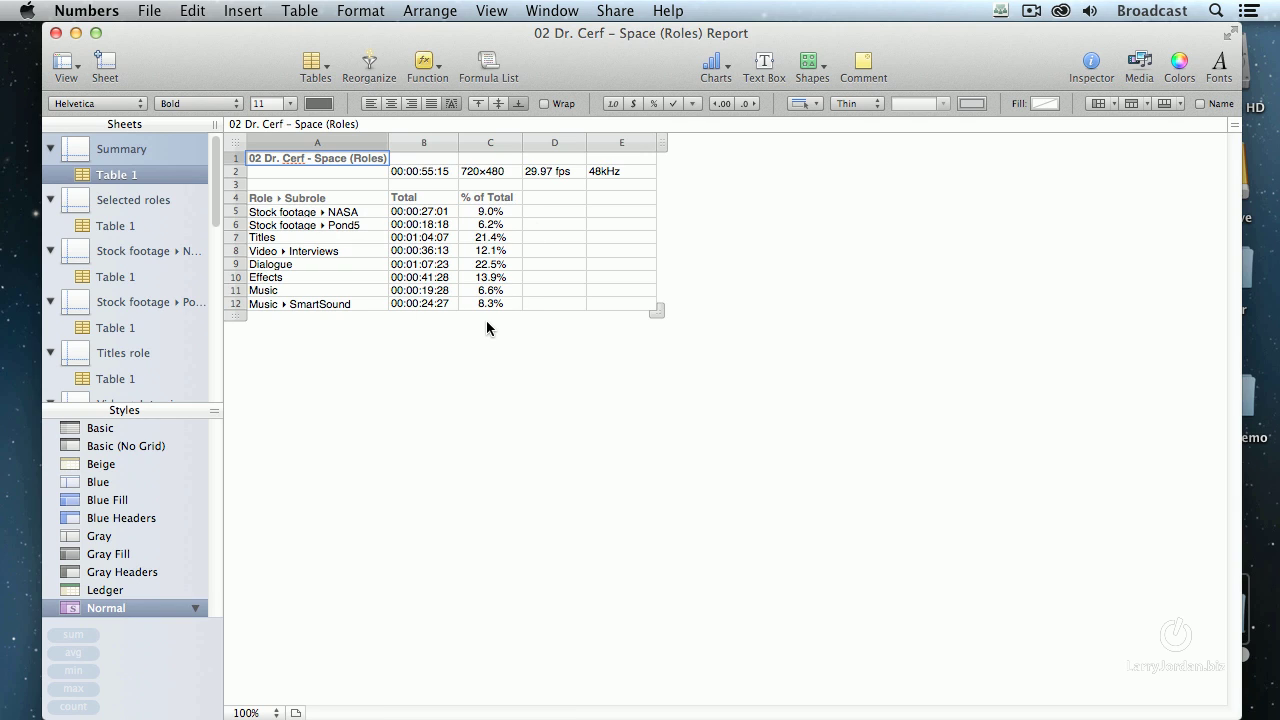
# Show the Selected roles sheet and scroll across to the timecodes, frame rate and source file paths.
pyautogui.click(149, 201)
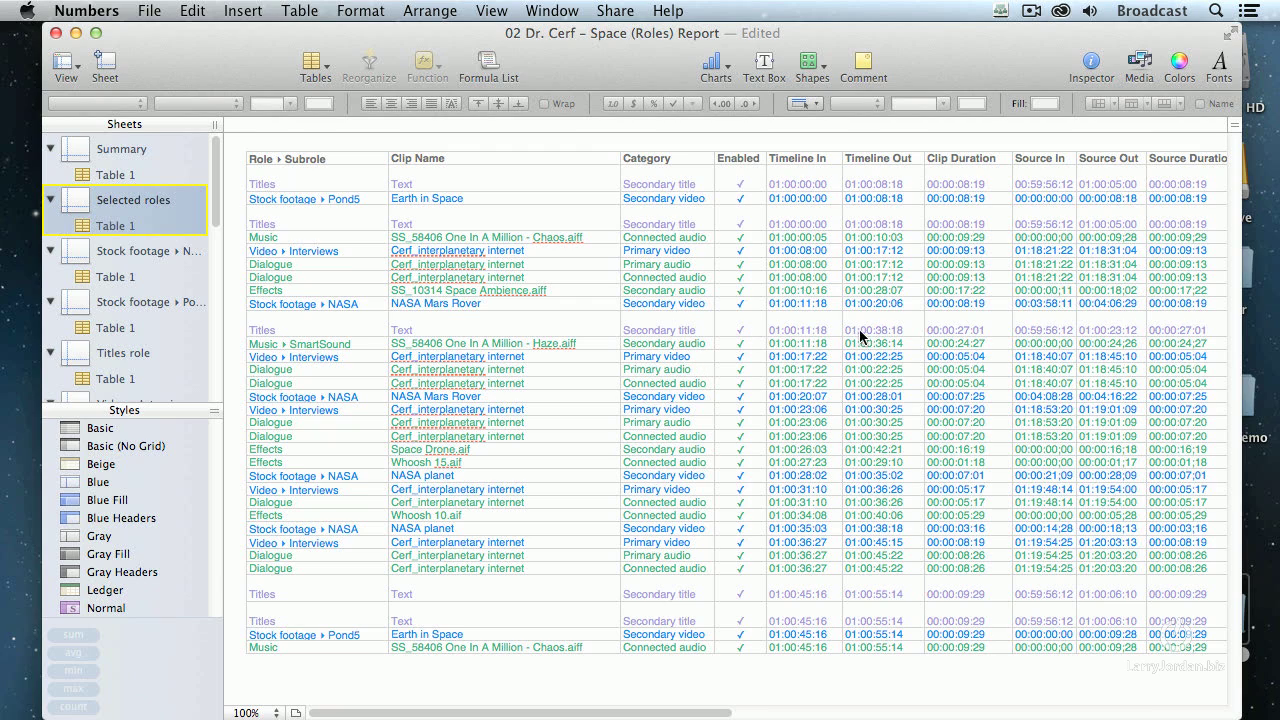
pyautogui.hscroll(5, 889, 347)
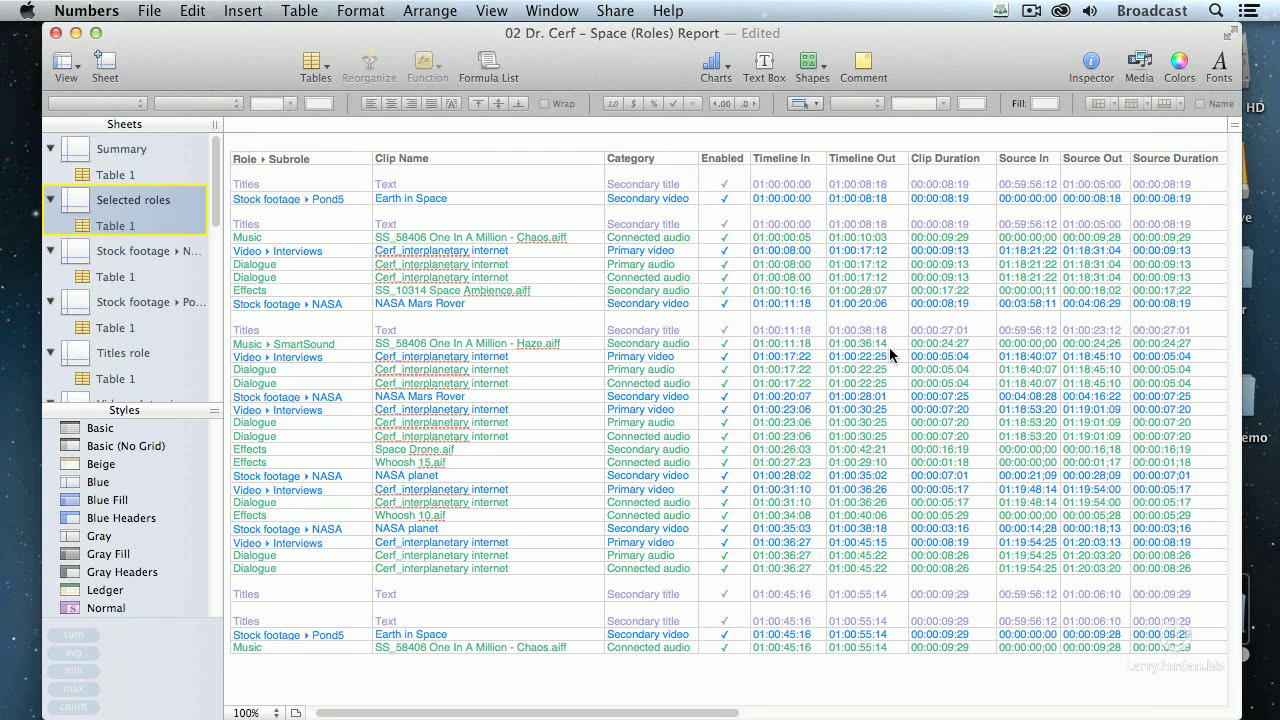
pyautogui.hscroll(10, 889, 347)
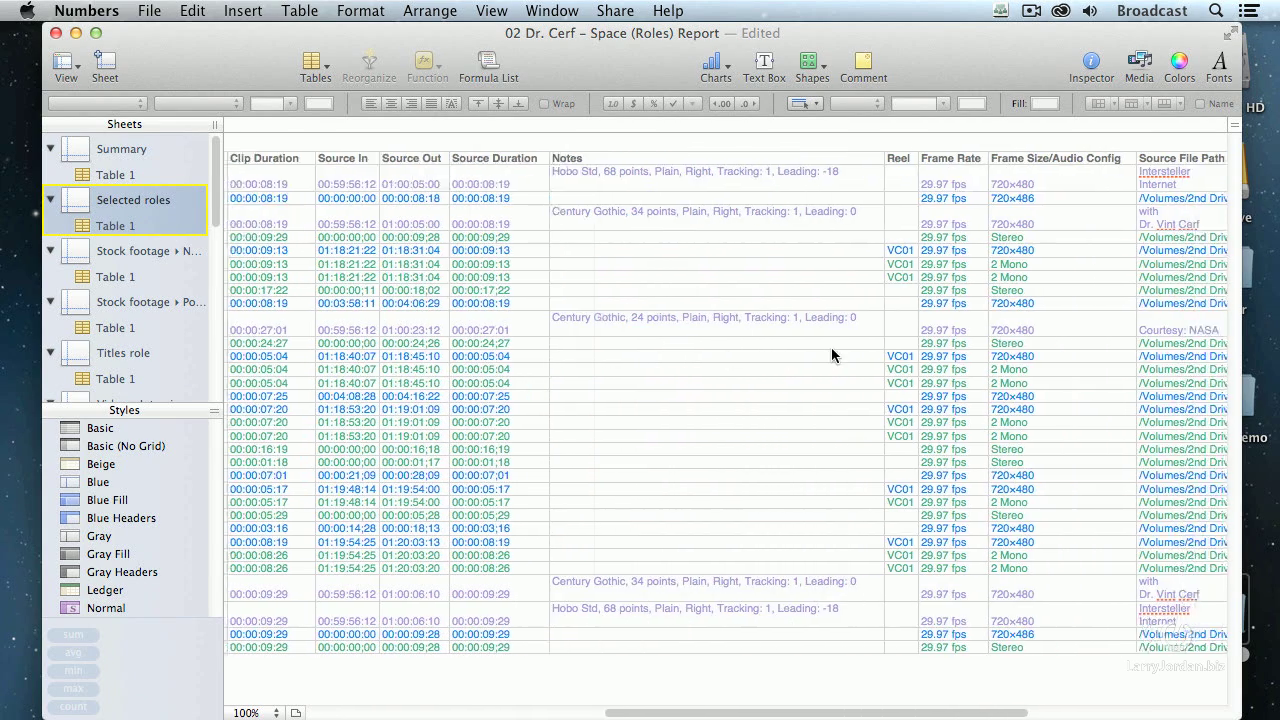
pyautogui.hscroll(5, 831, 347)
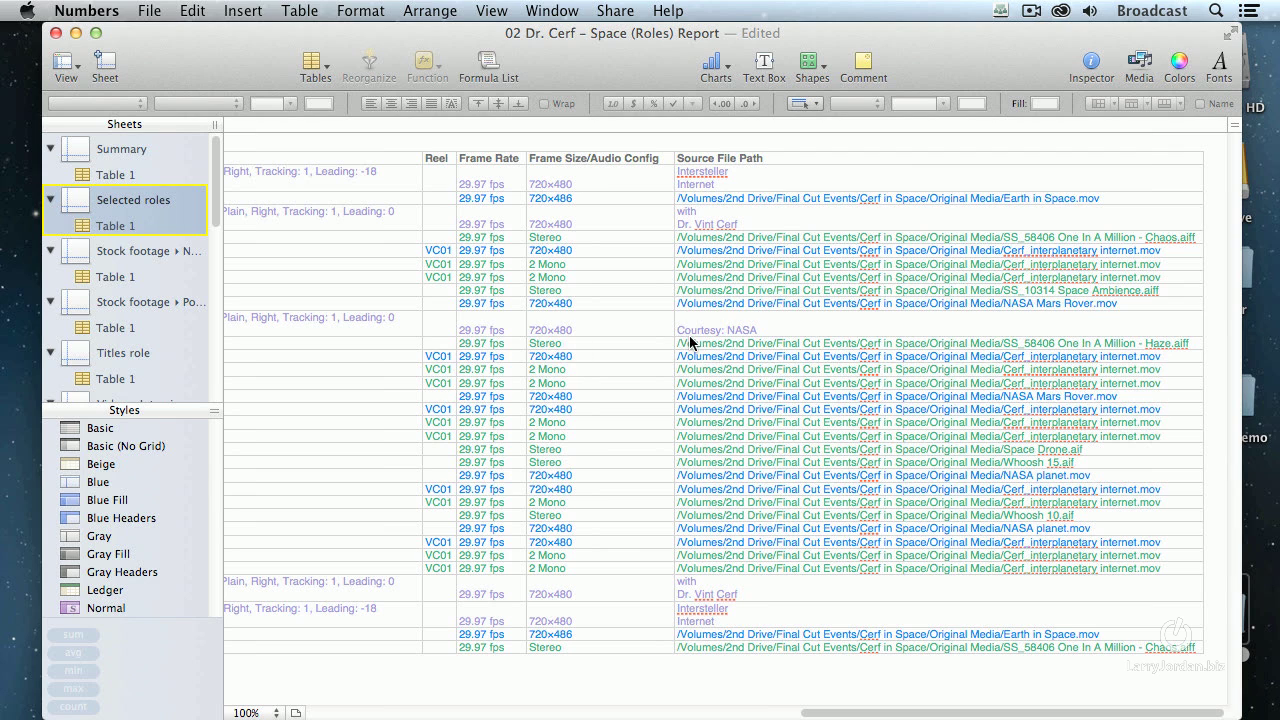
# Review the Stock footage NASA and Pond5, Titles and Video Interviews sheets.
pyautogui.click(119, 251)
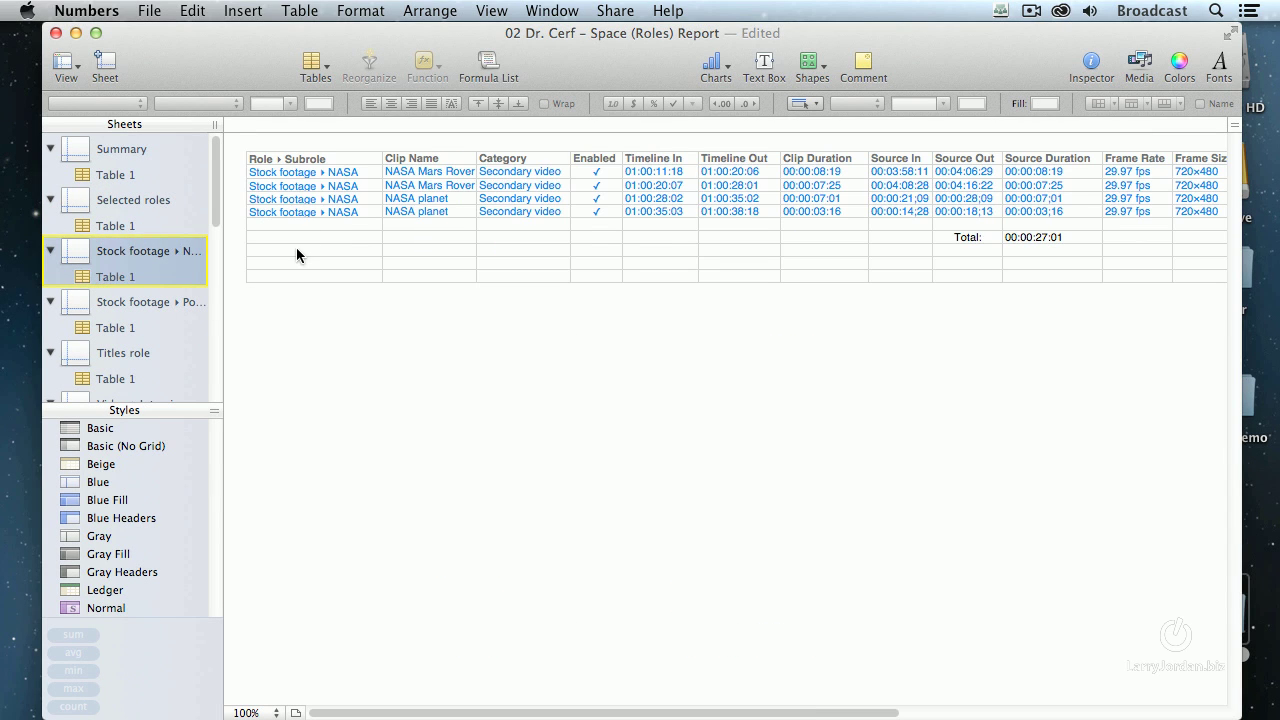
pyautogui.click(123, 310)
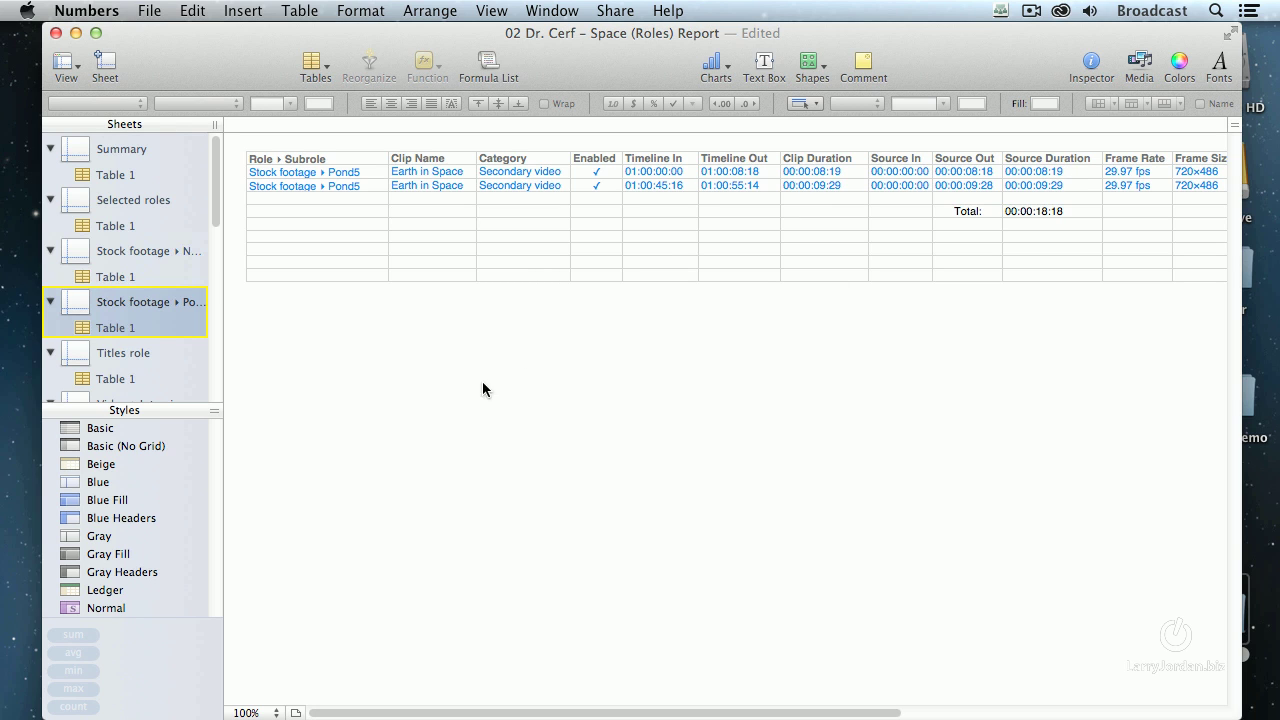
pyautogui.click(153, 353)
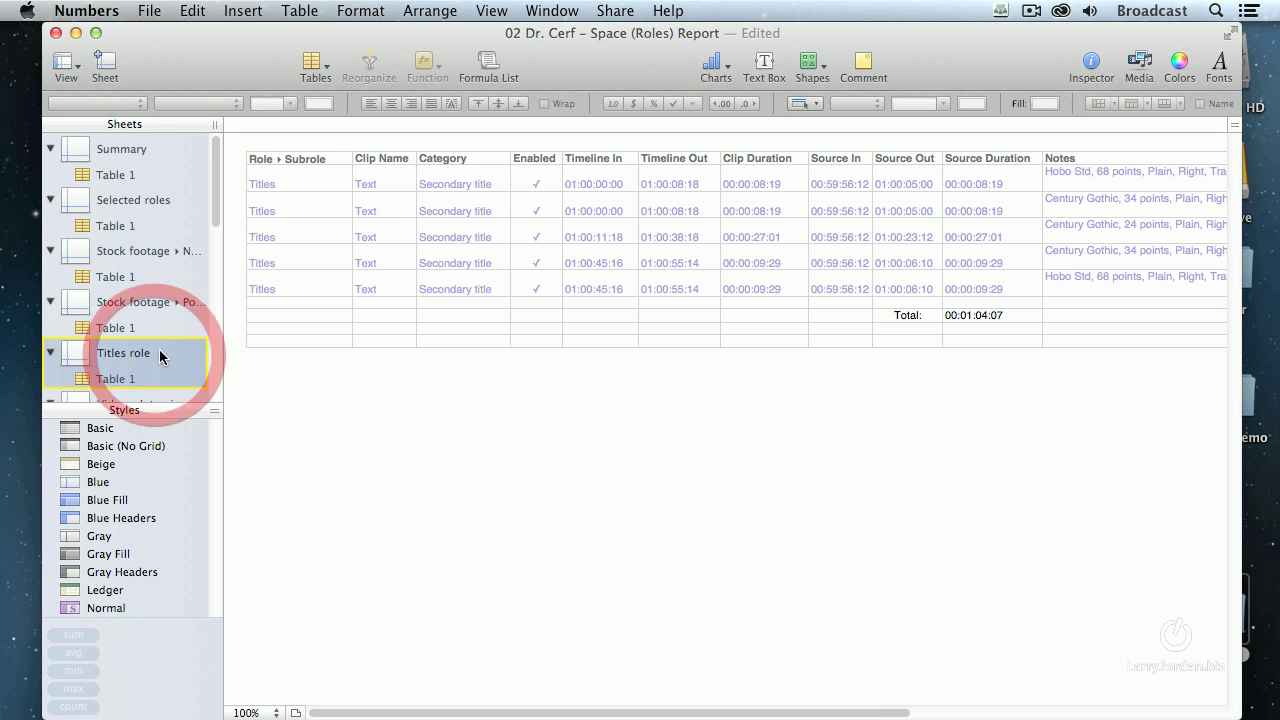
pyautogui.scroll(-3, 159, 349)
pyautogui.click(157, 332)
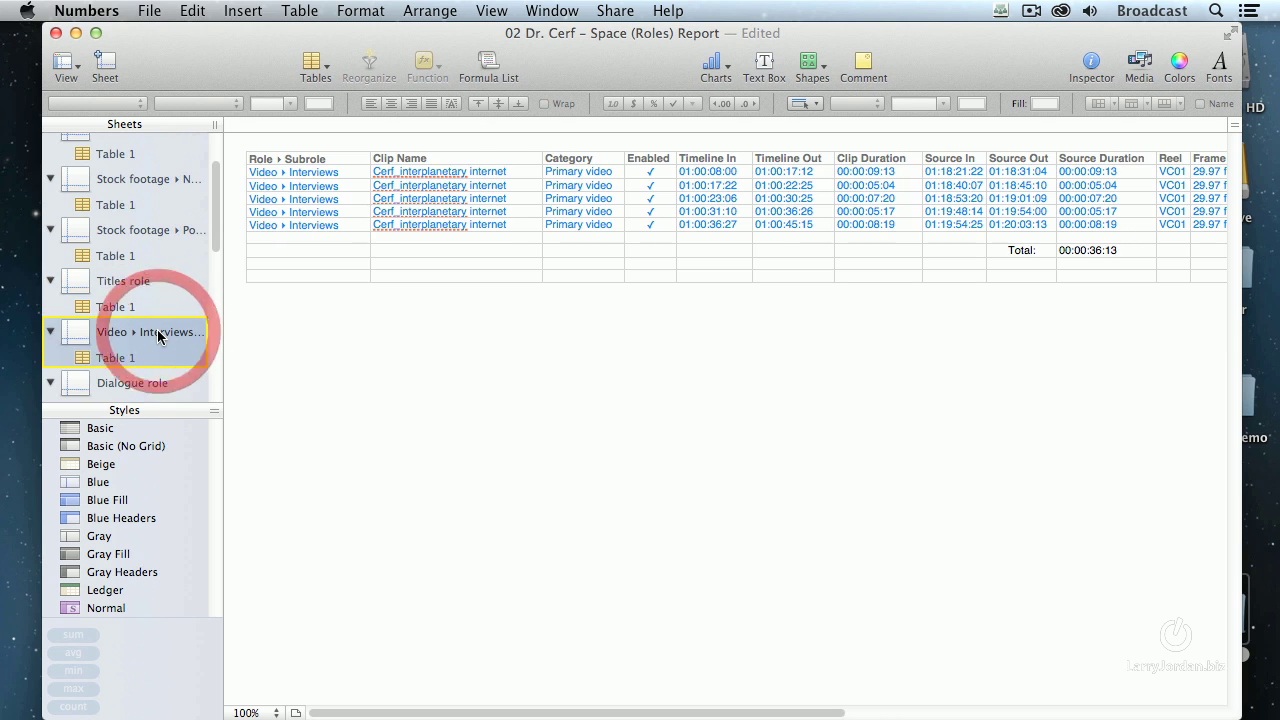
pyautogui.scroll(-5, 157, 332)
# Review the Dialogue, Effects, Music, SmartSound, Markers and Keywords sheets, then leave Numbers.
pyautogui.click(118, 236)
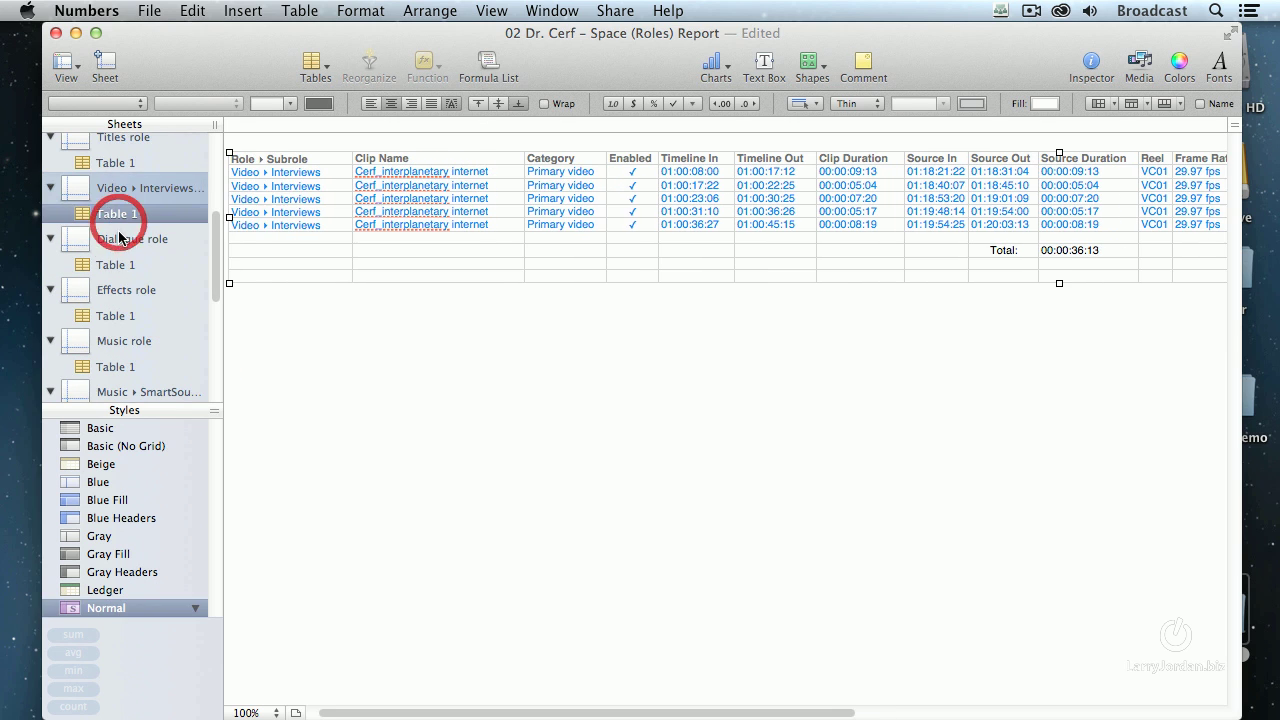
pyautogui.click(143, 292)
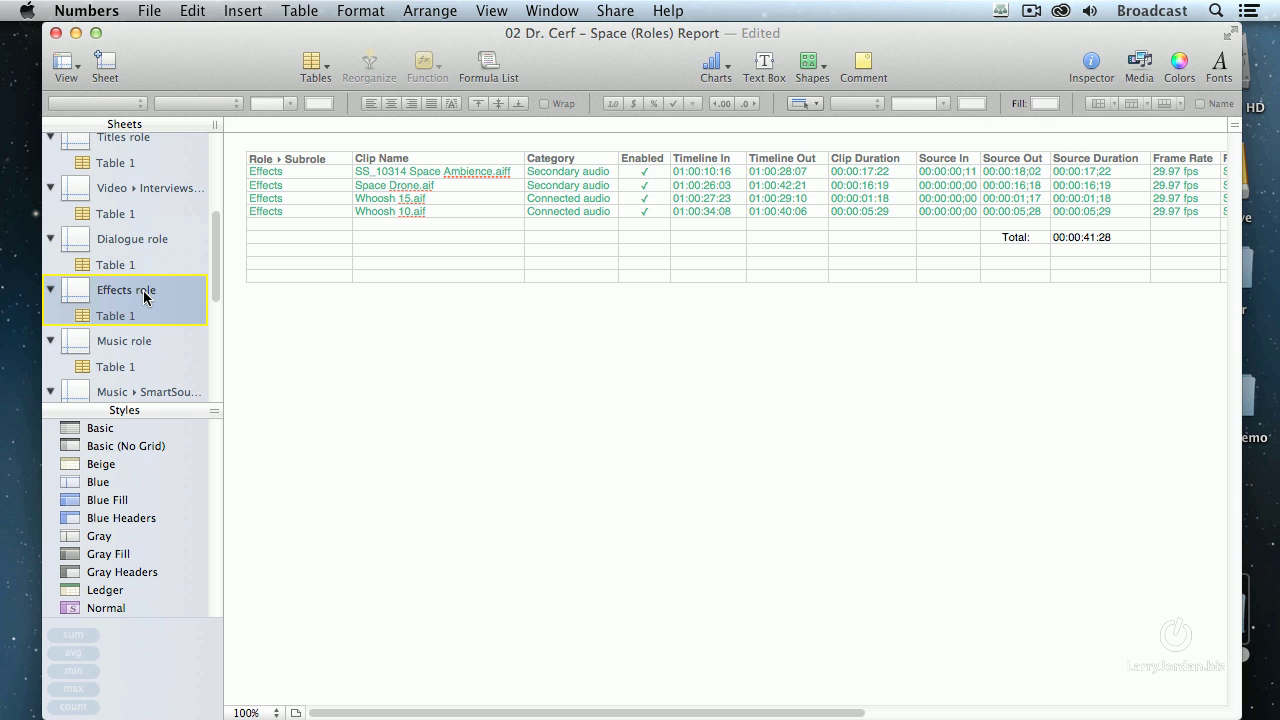
pyautogui.click(128, 342)
pyautogui.scroll(-3, 168, 347)
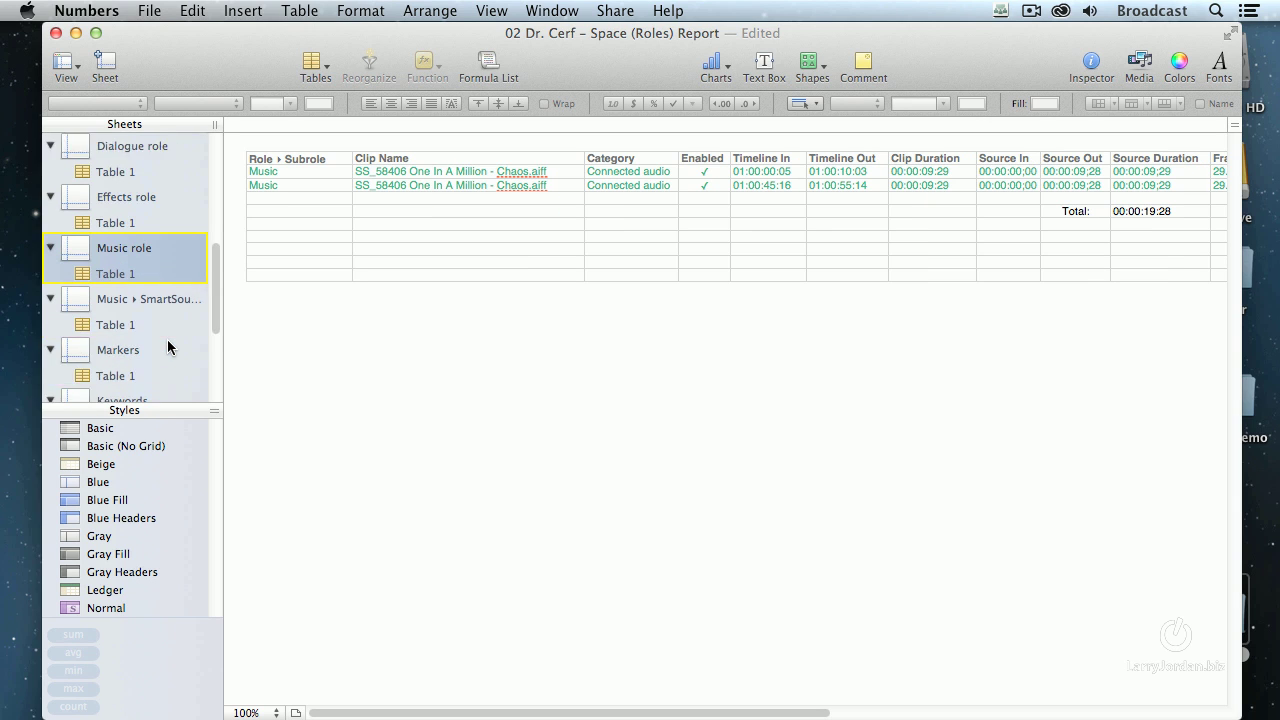
pyautogui.scroll(-1, 168, 347)
pyautogui.click(150, 282)
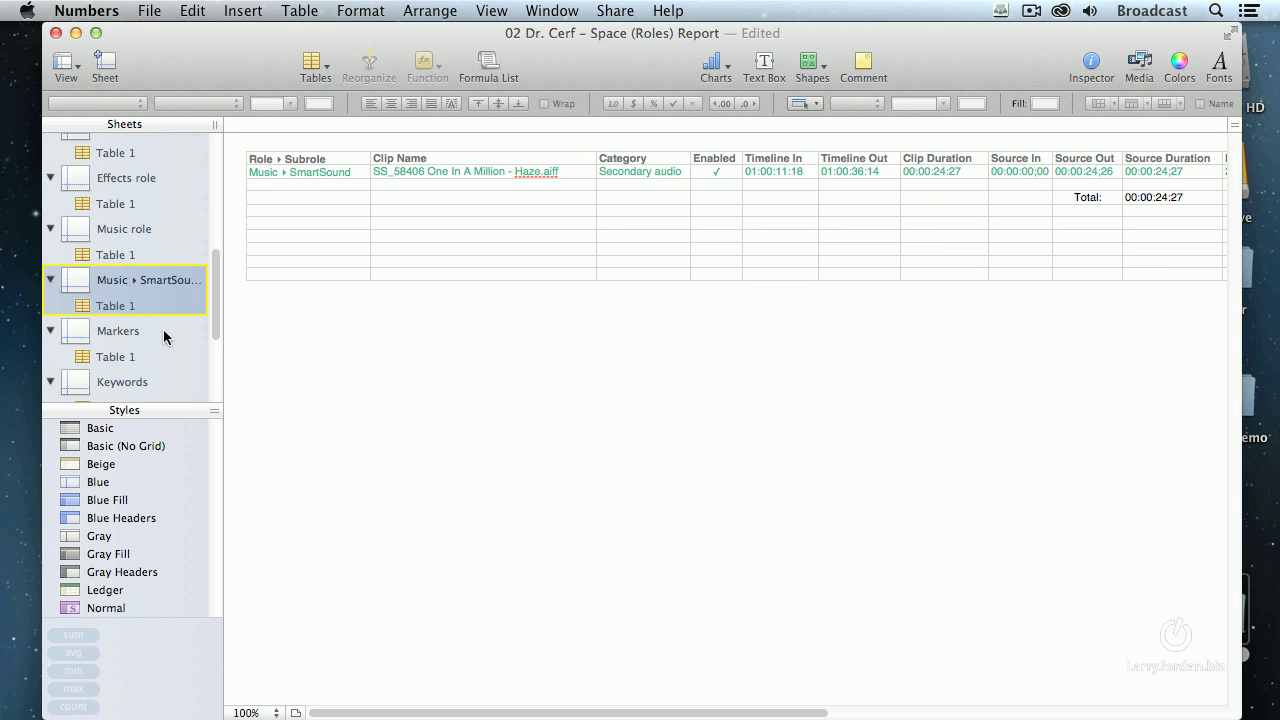
pyautogui.scroll(-1, 165, 329)
pyautogui.click(150, 336)
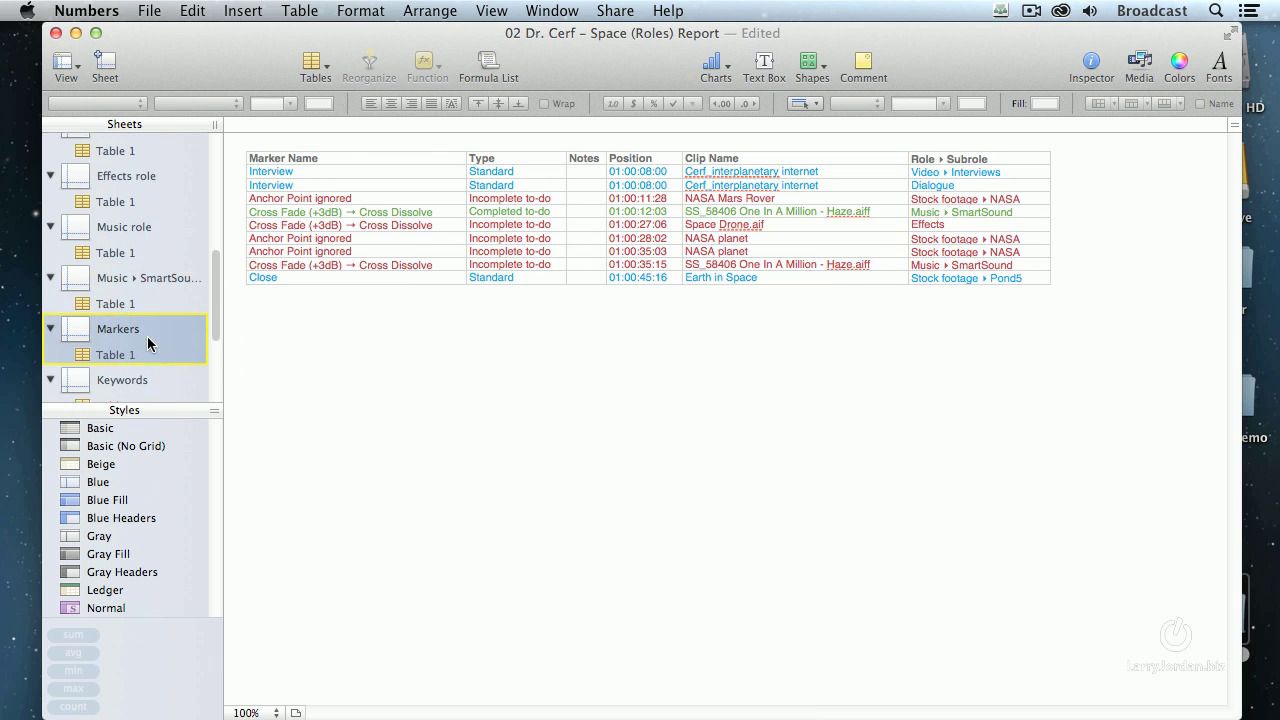
pyautogui.scroll(-3, 147, 336)
pyautogui.click(143, 289)
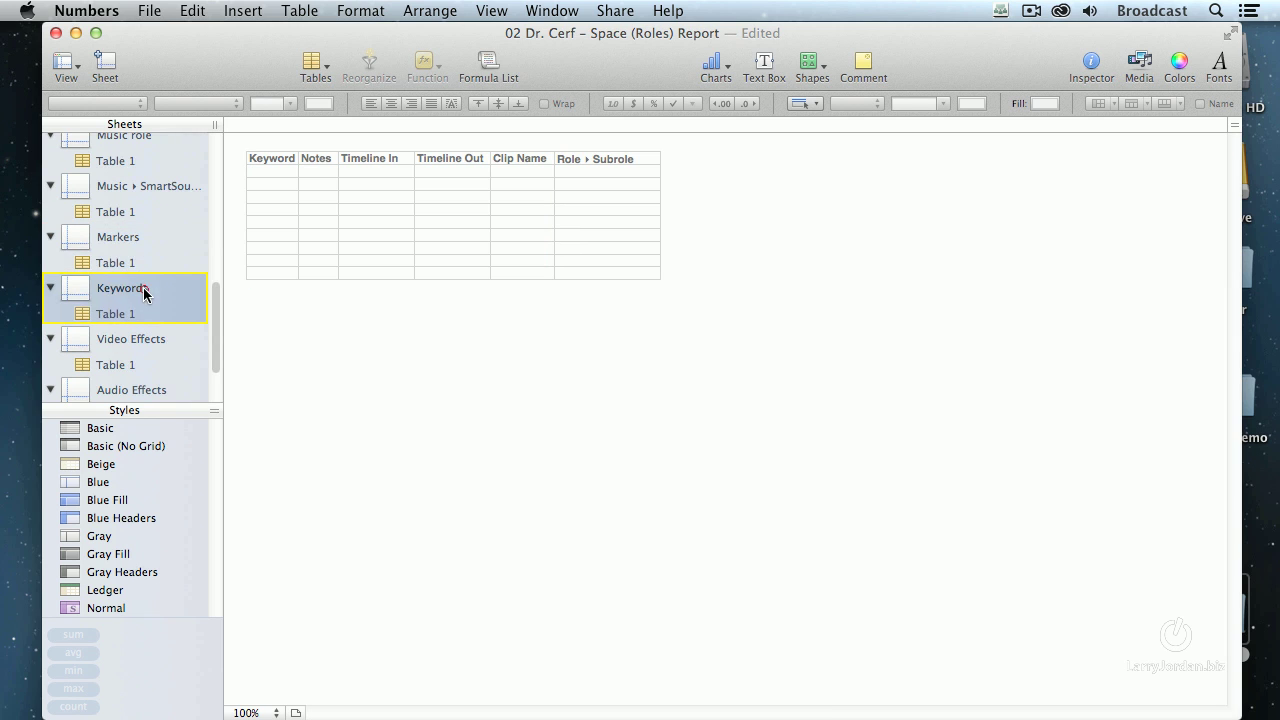
pyautogui.click(545, 371)
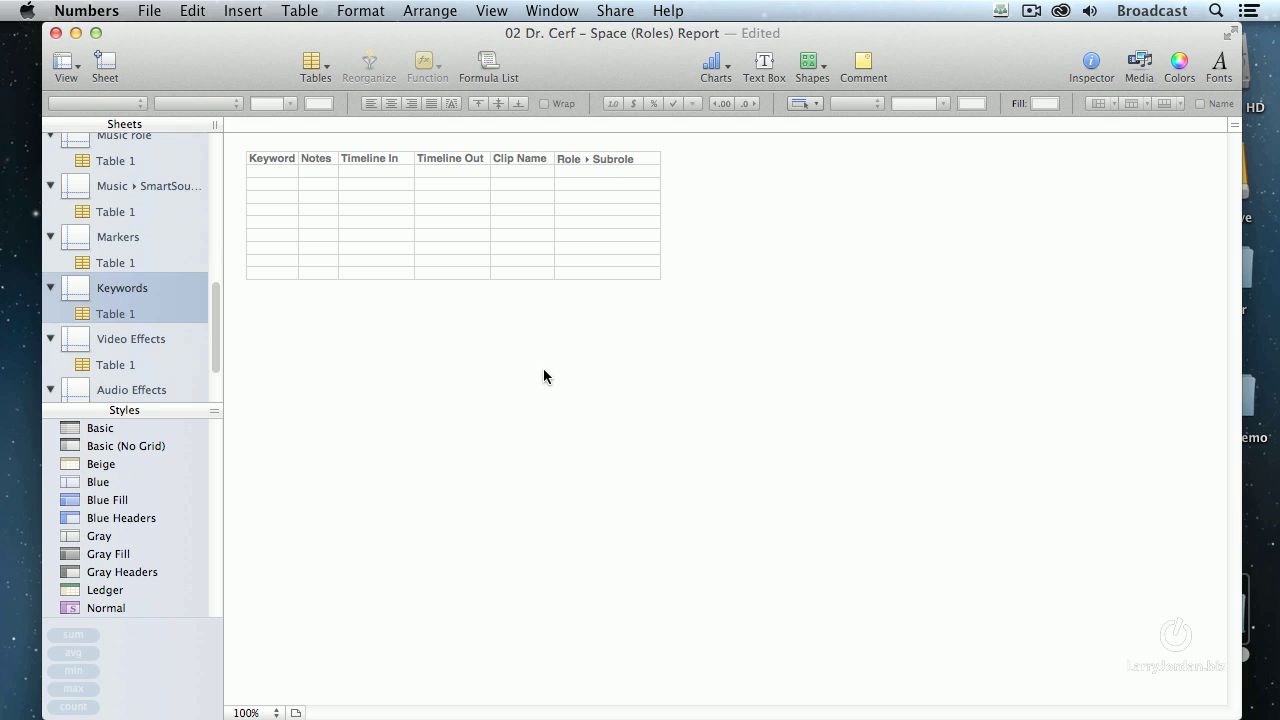
pyautogui.press('super+h')
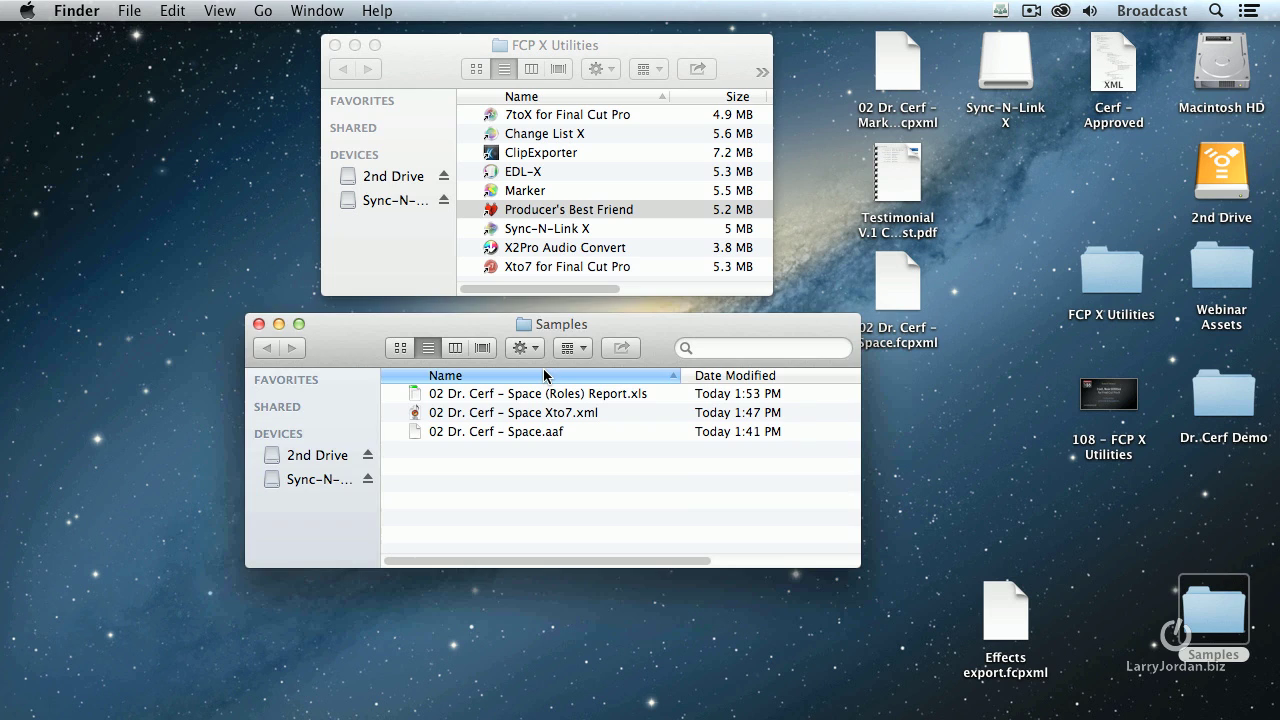